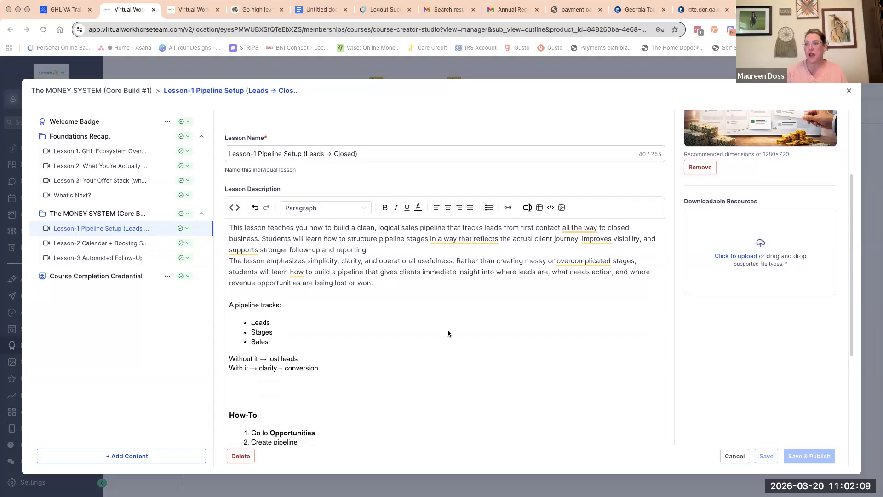
# Step: Review the description of Lesson-1 Pipeline Setup, including the how-to stages, action step and lesson outcome
pyautogui.scroll(-3, 425, 375)
pyautogui.scroll(-3, 424, 377)
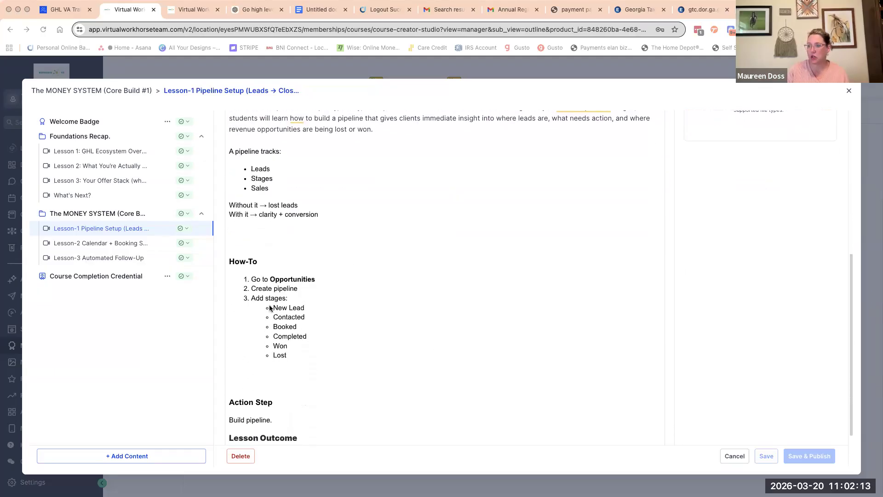
pyautogui.scroll(-2, 346, 386)
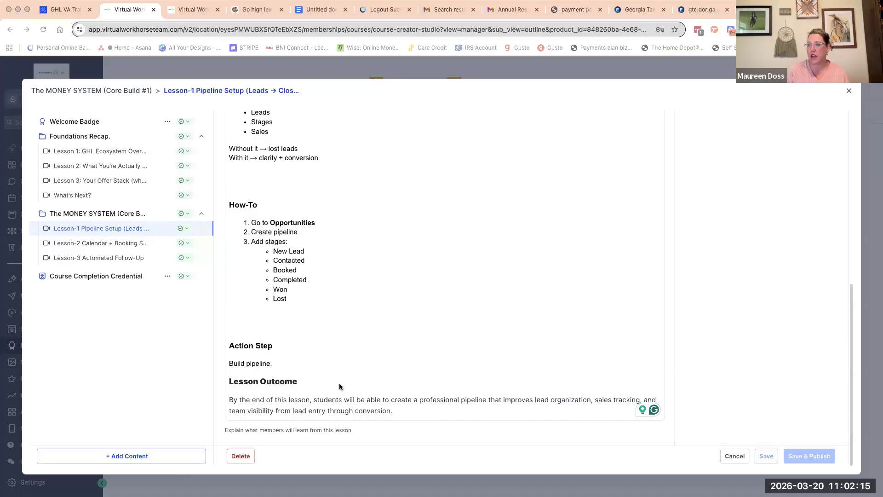
pyautogui.scroll(12, 339, 387)
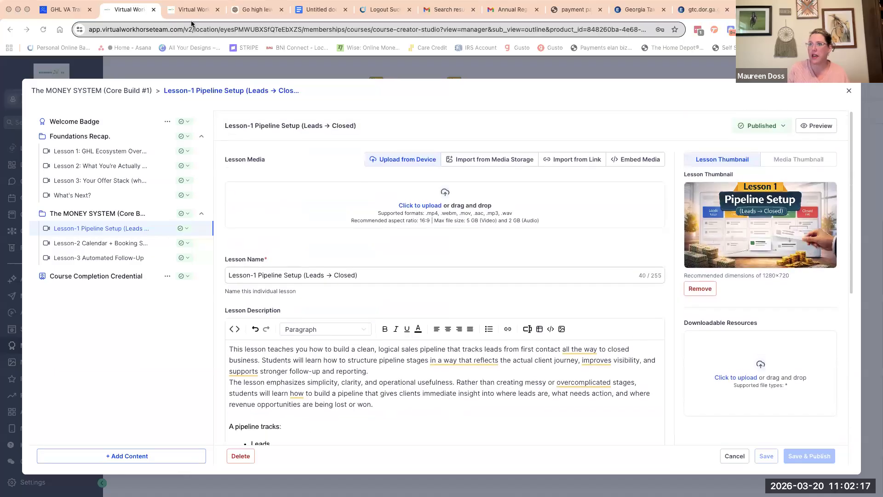
# Step: Switch to the demo account and open its list of opportunity pipelines
pyautogui.click(193, 10)
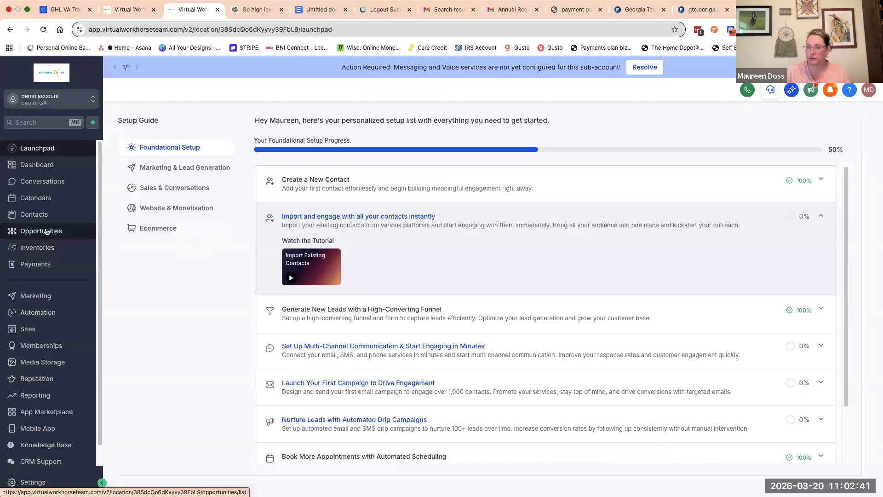
pyautogui.click(46, 232)
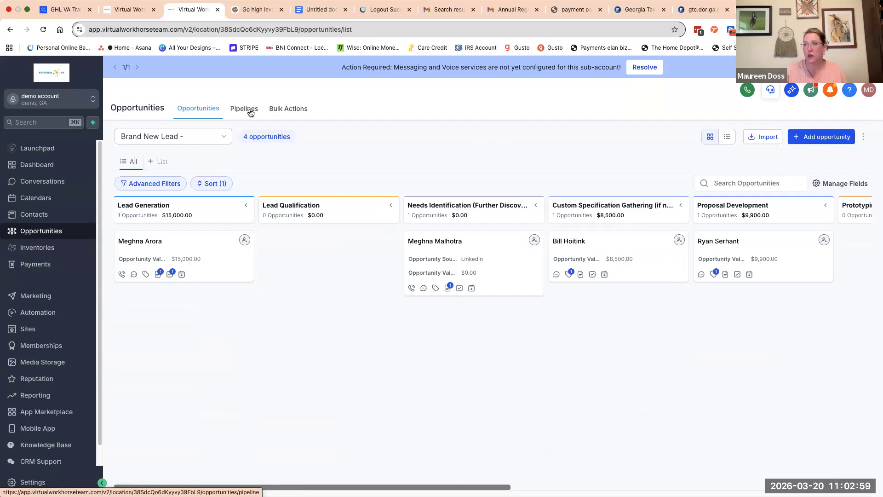
pyautogui.click(254, 114)
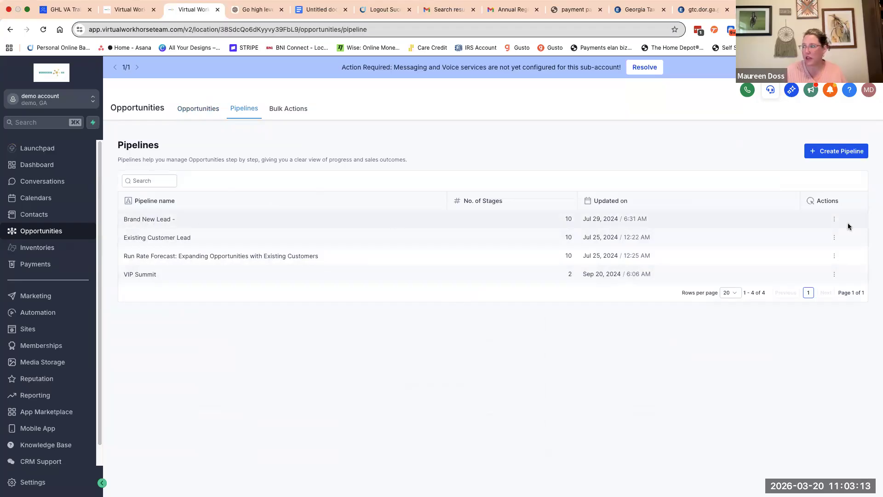
pyautogui.click(834, 220)
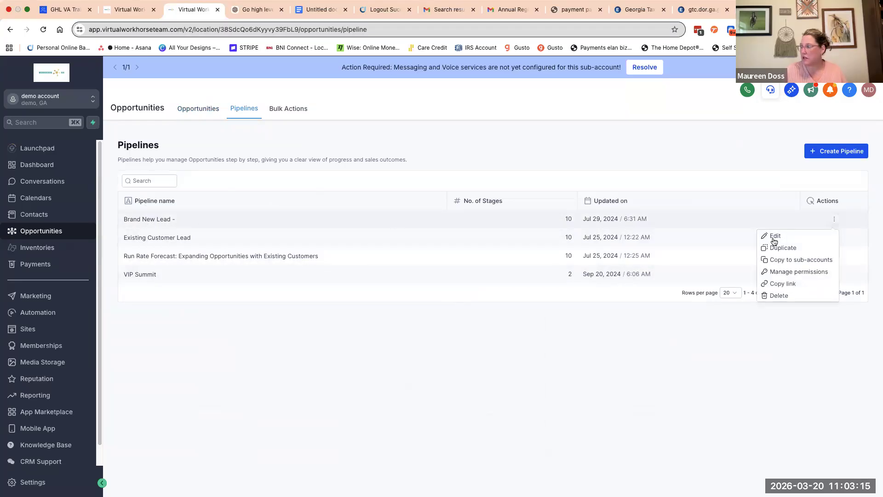
pyautogui.click(767, 310)
pyautogui.click(834, 155)
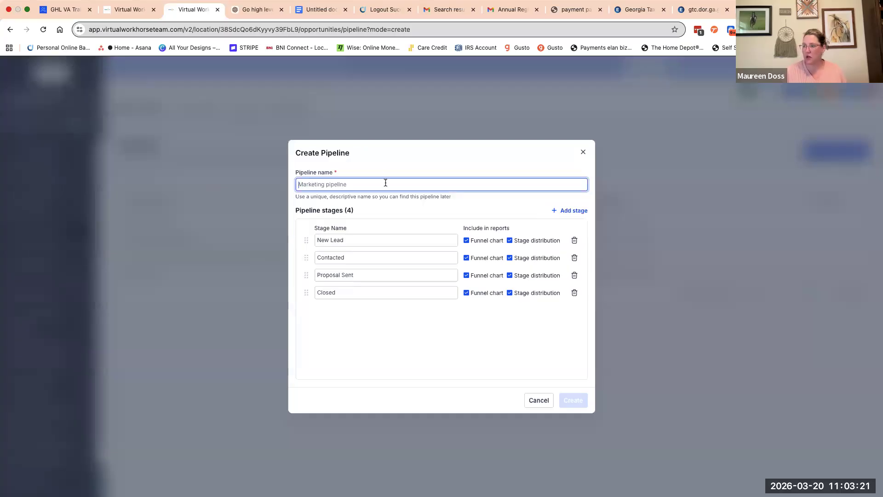
pyautogui.write('Leads')
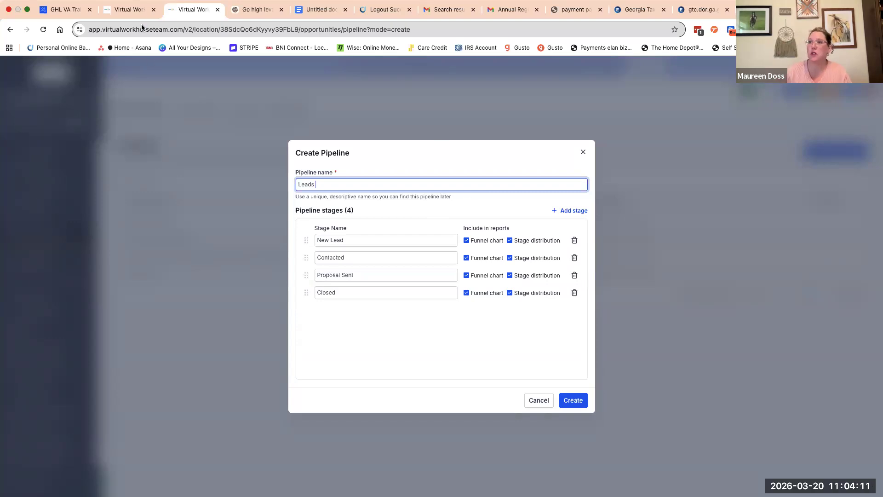
# Step: Below the stage list in the lesson description, add "Feel free to edit and make the poipeline personal for you and your business"
pyautogui.click(134, 10)
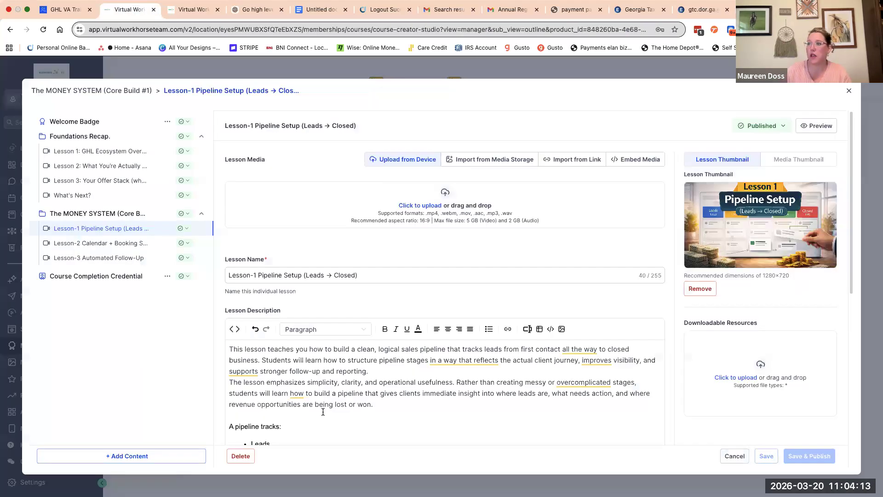
pyautogui.scroll(-7, 332, 344)
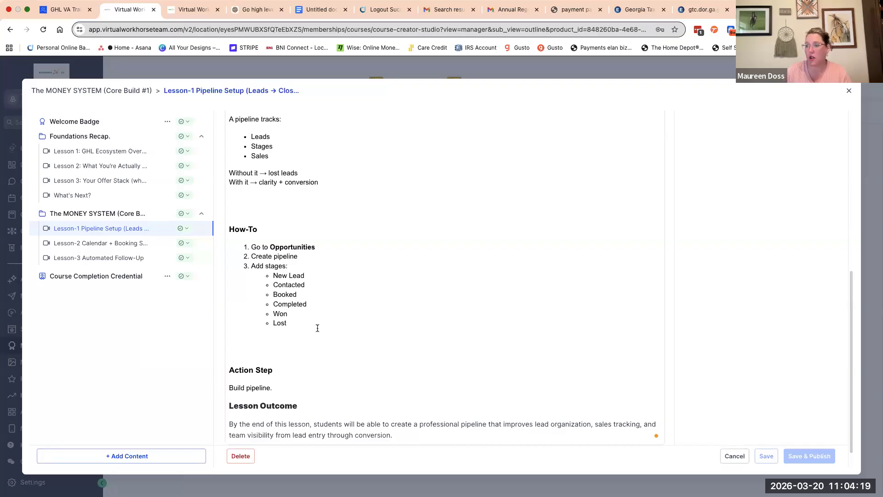
pyautogui.click(258, 342)
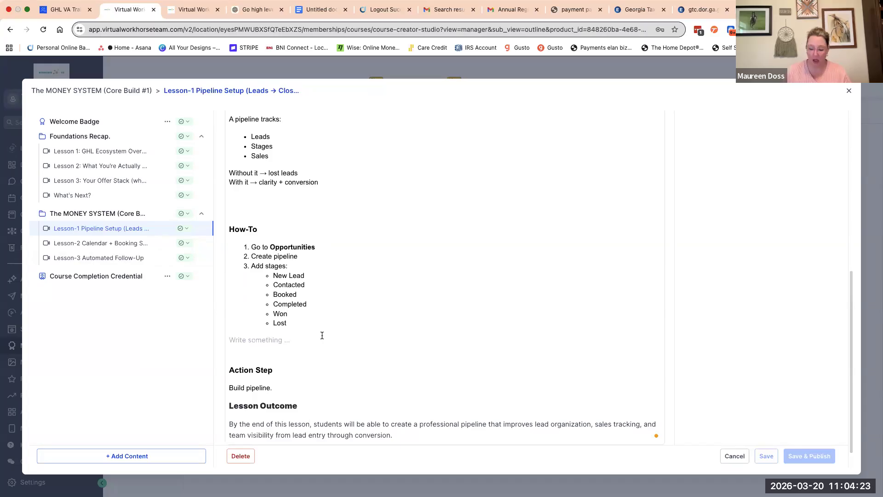
pyautogui.write('Feel free to')
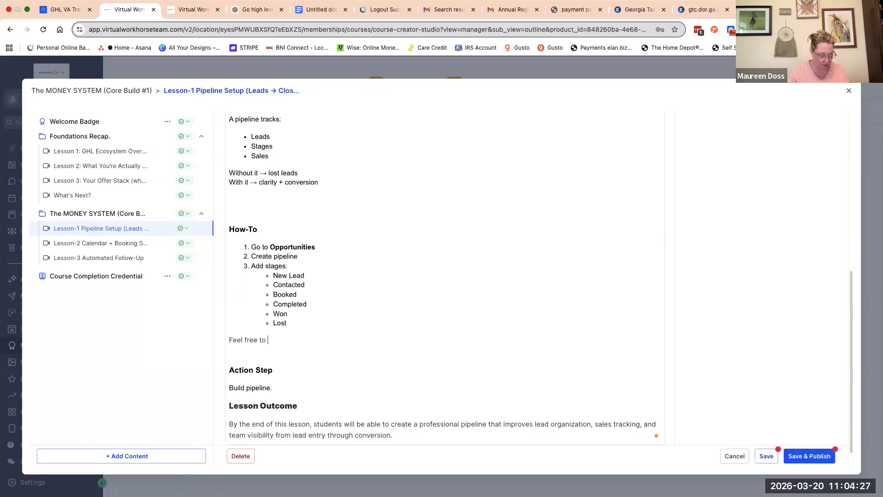
pyautogui.write(' edit and make the po')
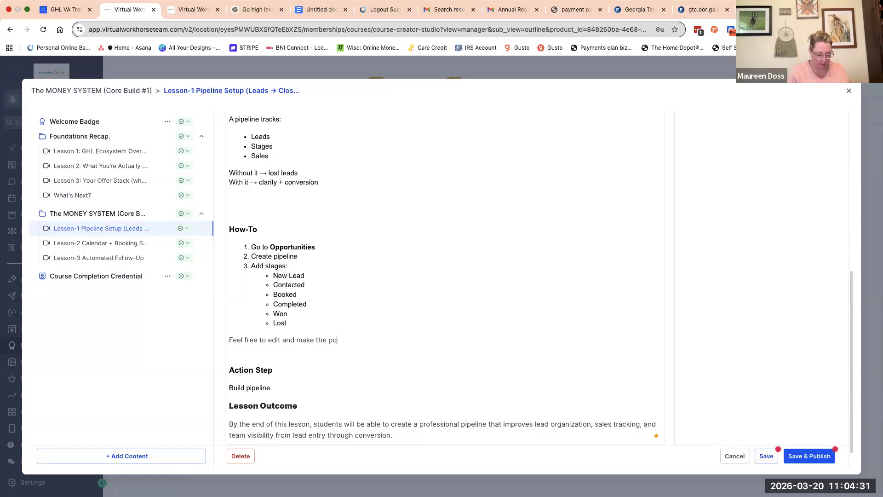
pyautogui.write('ipeline personal for you and ')
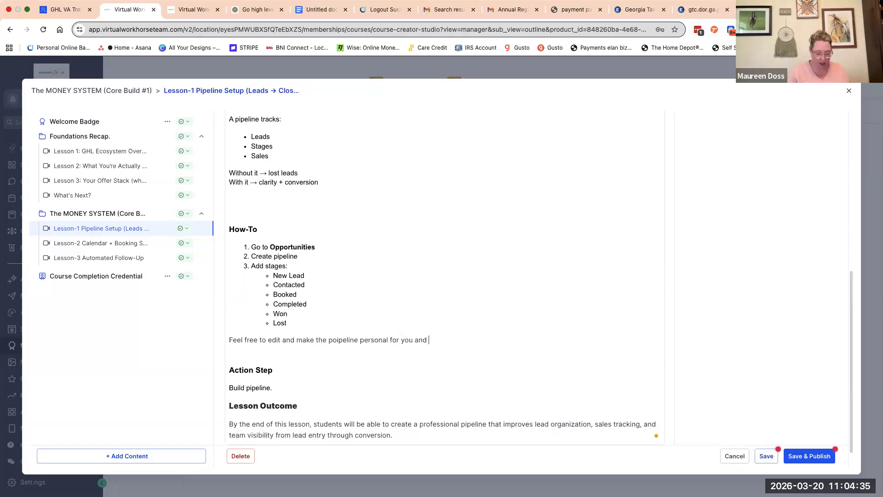
pyautogui.write('your business')
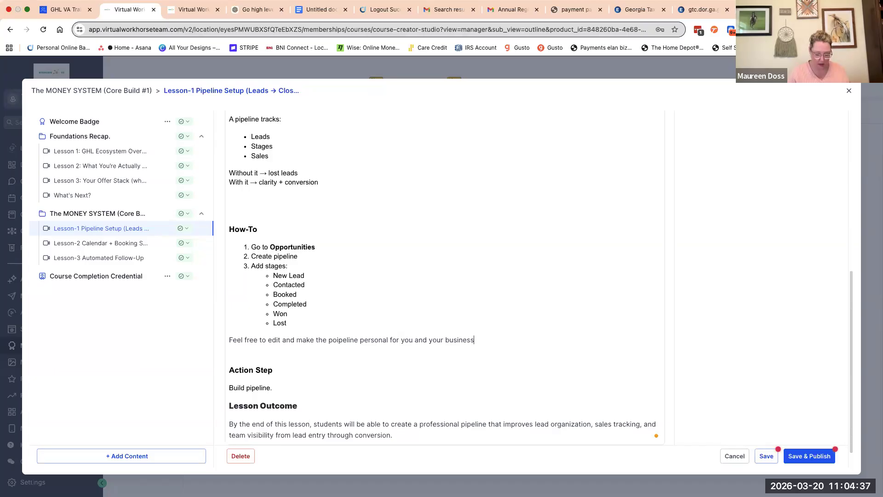
# Step: Continue the note below the stage list with "Think of the stages thatyou go thorugh with your leads."
pyautogui.write('.  Think if')
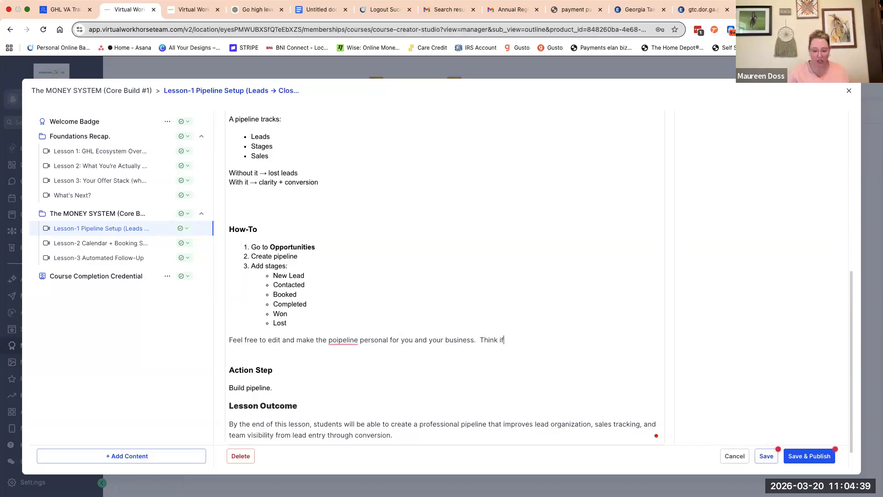
pyautogui.press('BackSpace')
pyautogui.press('BackSpace')
pyautogui.write('of ')
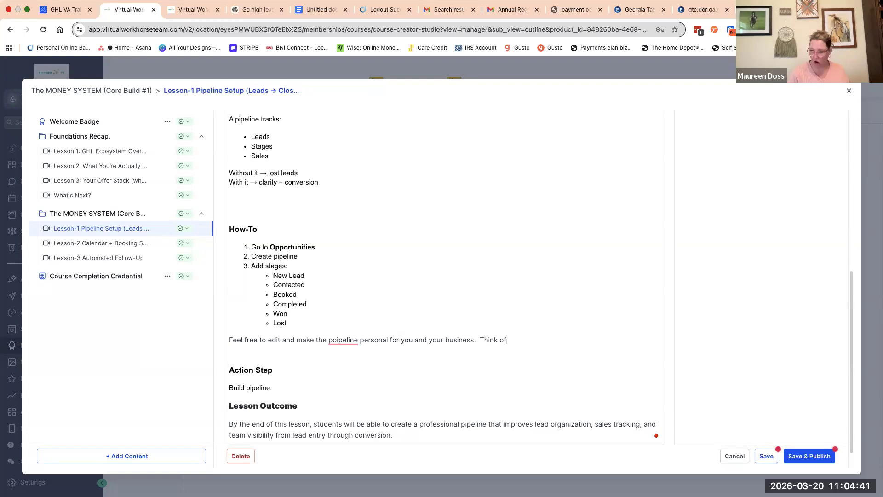
pyautogui.write('the stages thatyou go th')
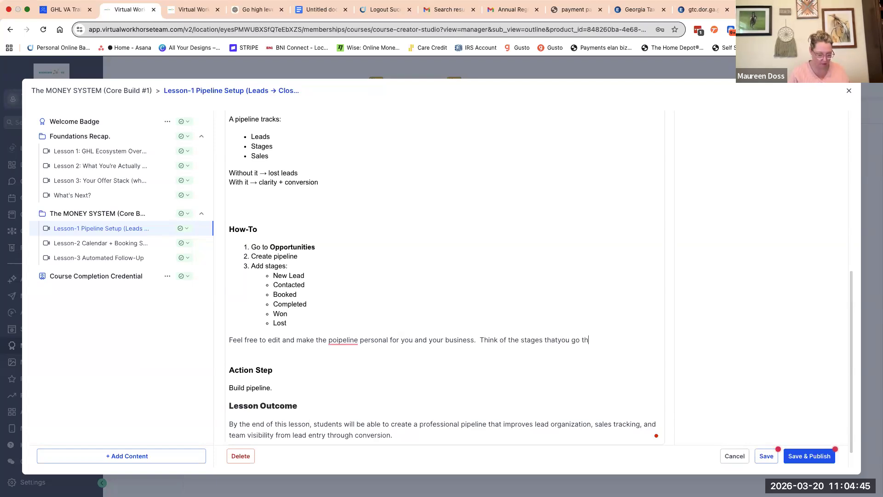
pyautogui.write('orugh wihtyur')
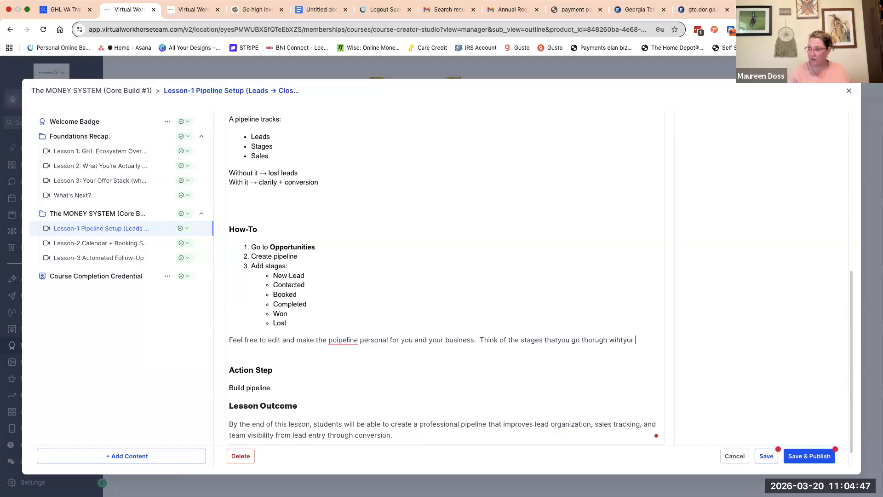
pyautogui.press('BackSpace')
pyautogui.press('BackSpace')
pyautogui.press('BackSpace')
pyautogui.press('BackSpace')
pyautogui.press('BackSpace')
pyautogui.press('BackSpace')
pyautogui.write('th')
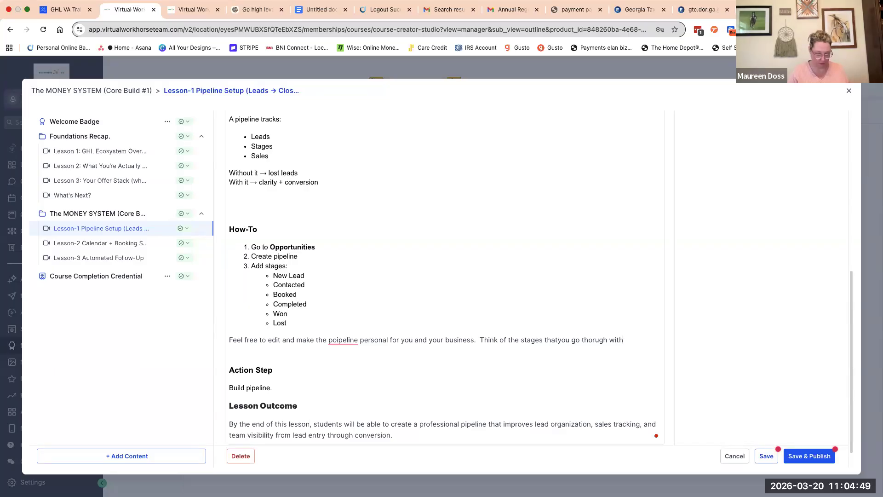
pyautogui.write(' your leads.')
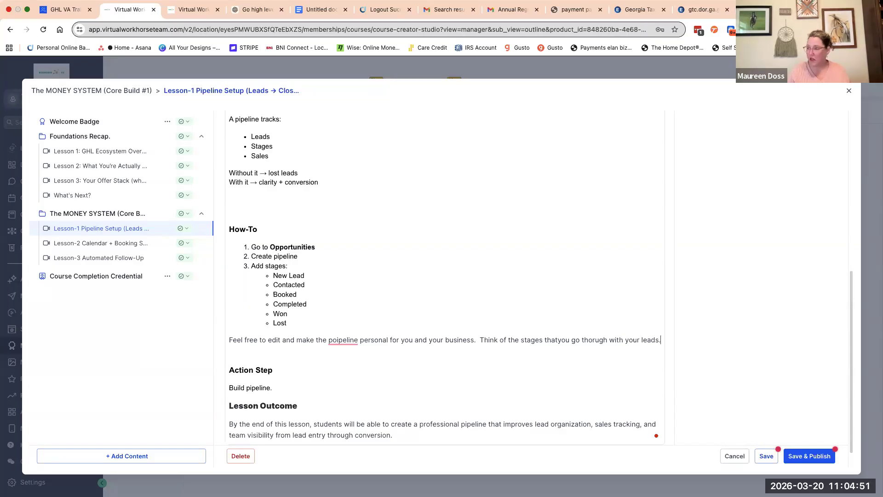
# Step: Correct the three misspellings in the new note to "that you", "through" and "pipeline" using the spelling suggestions
pyautogui.rightClick(555, 341)
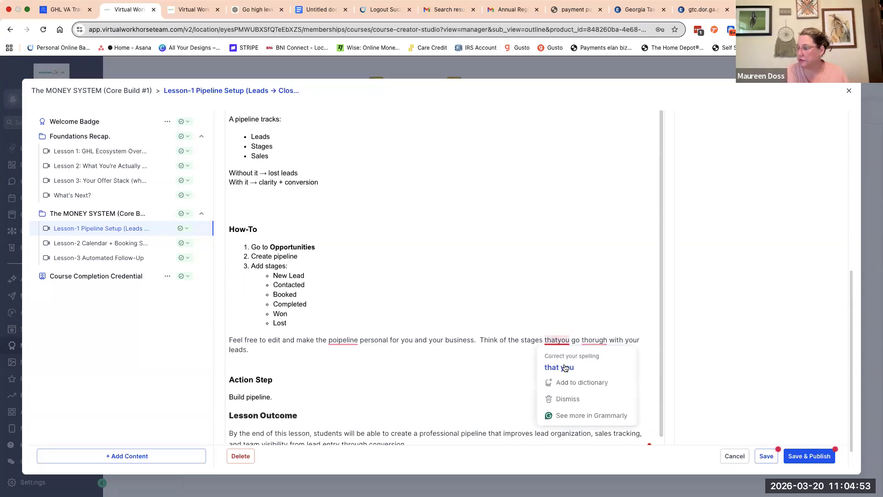
pyautogui.click(560, 367)
pyautogui.click(591, 341)
pyautogui.click(599, 340)
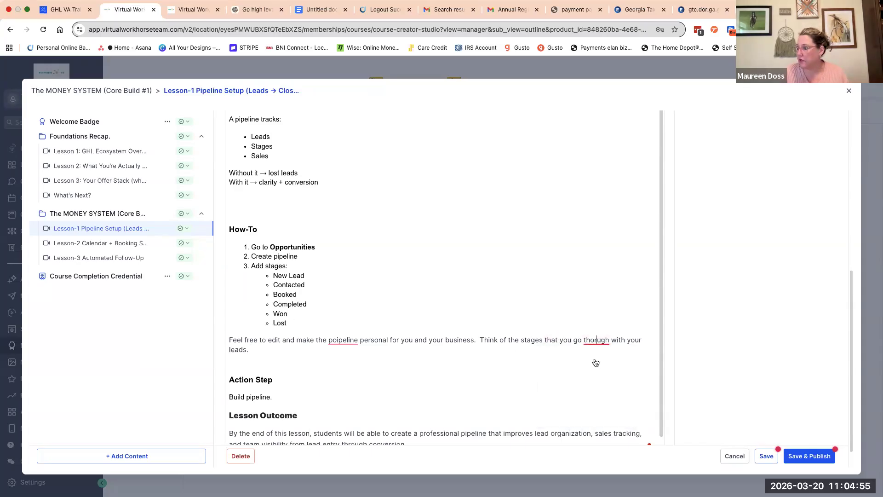
pyautogui.click(598, 367)
pyautogui.click(343, 340)
pyautogui.click(343, 366)
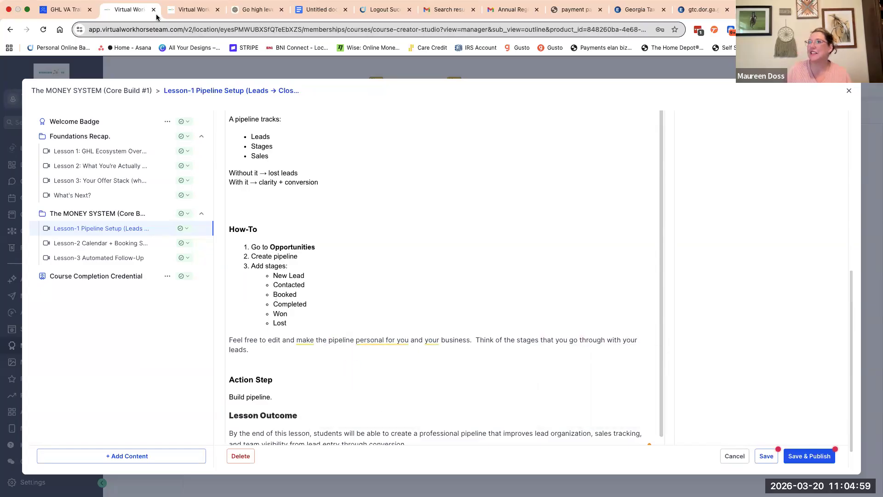
# Step: Return to the demo account, discard the unfinished pipeline and review the stages of the Brand New Lead pipeline
pyautogui.hotkey('ctrl', 'Tab')
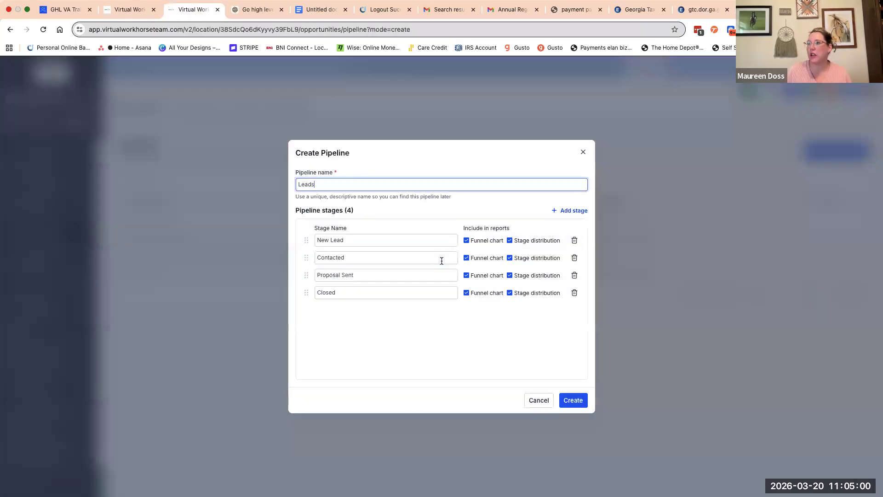
pyautogui.click(543, 403)
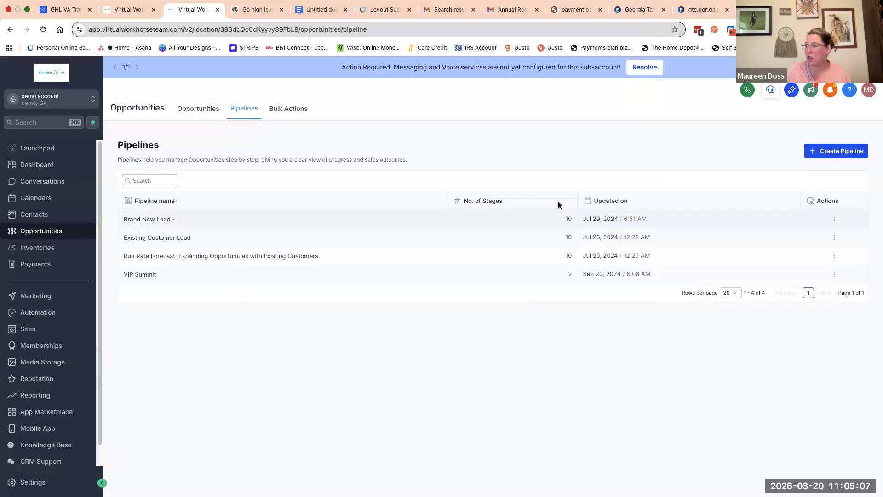
pyautogui.click(834, 221)
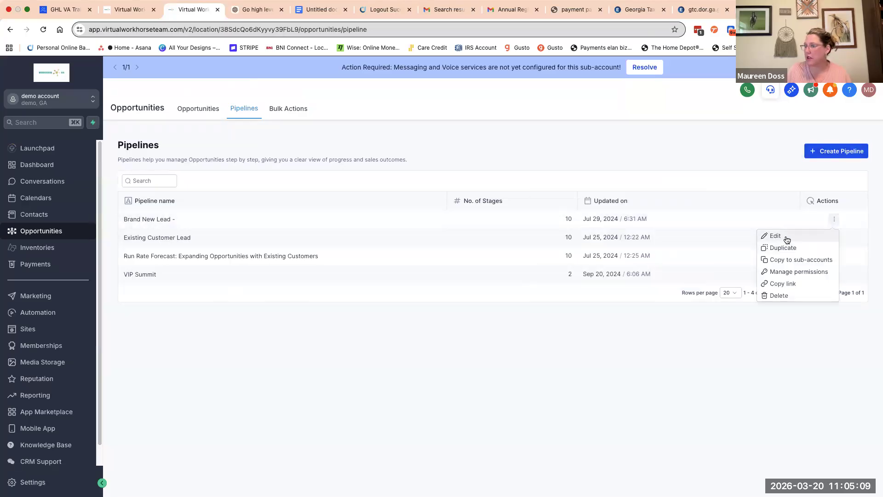
pyautogui.click(773, 234)
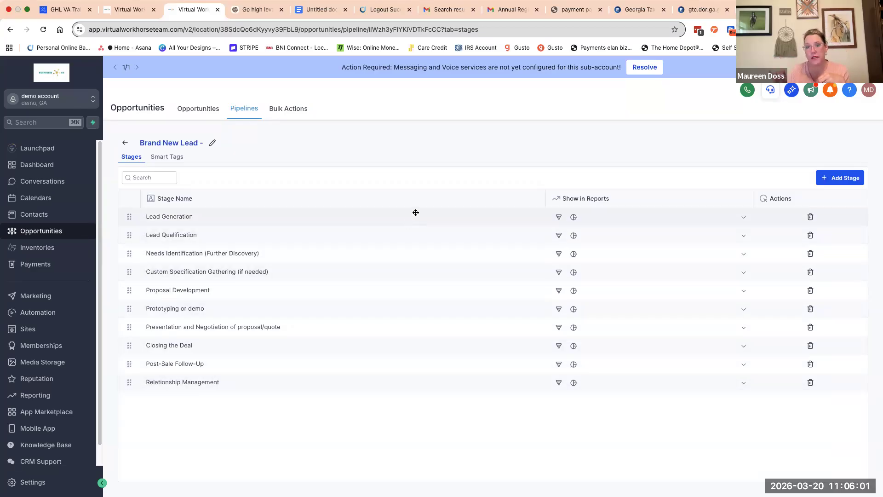
pyautogui.click(126, 144)
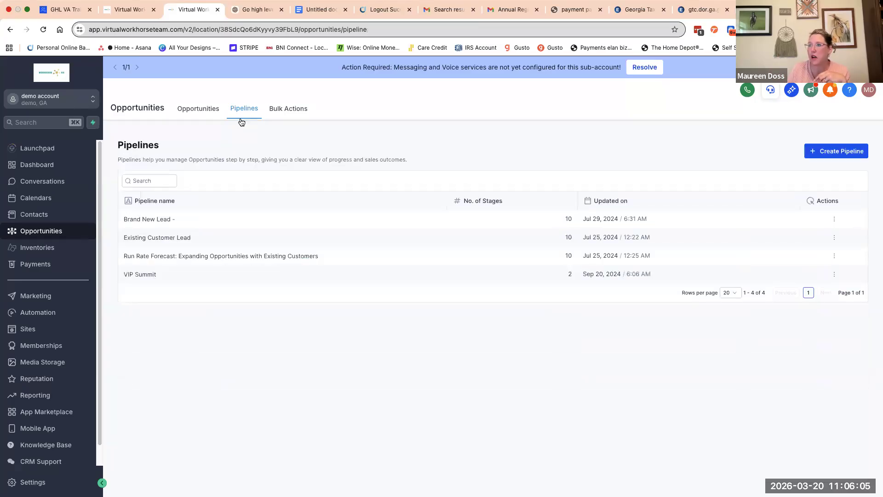
# Step: Start a new pipeline named Leads and rename its Contacted stage to Call Scheduled
pyautogui.click(831, 154)
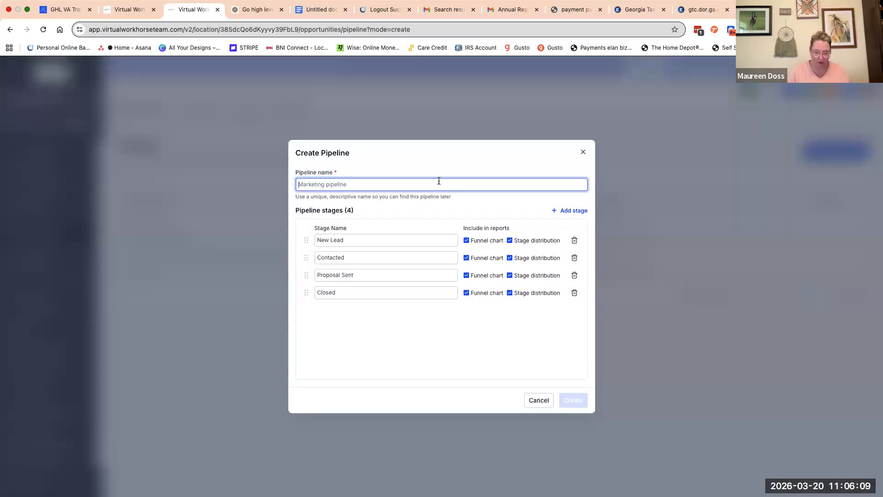
pyautogui.write('Leads')
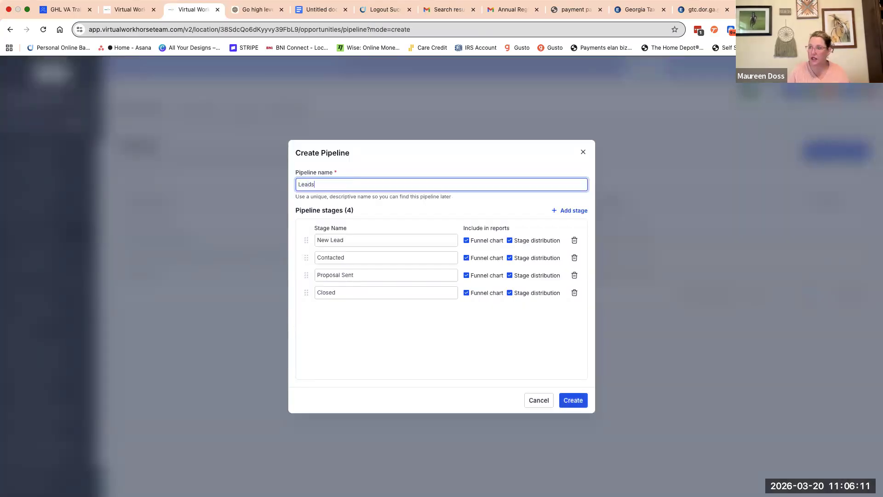
pyautogui.click(386, 236)
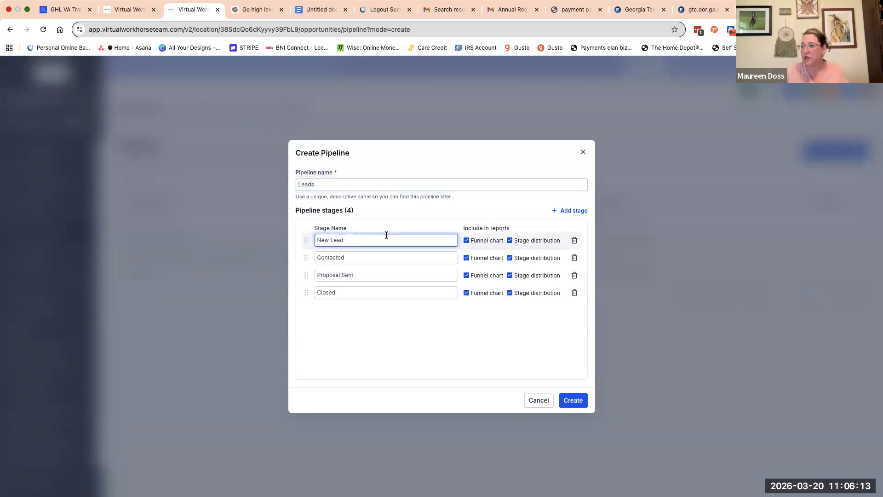
pyautogui.click(385, 255)
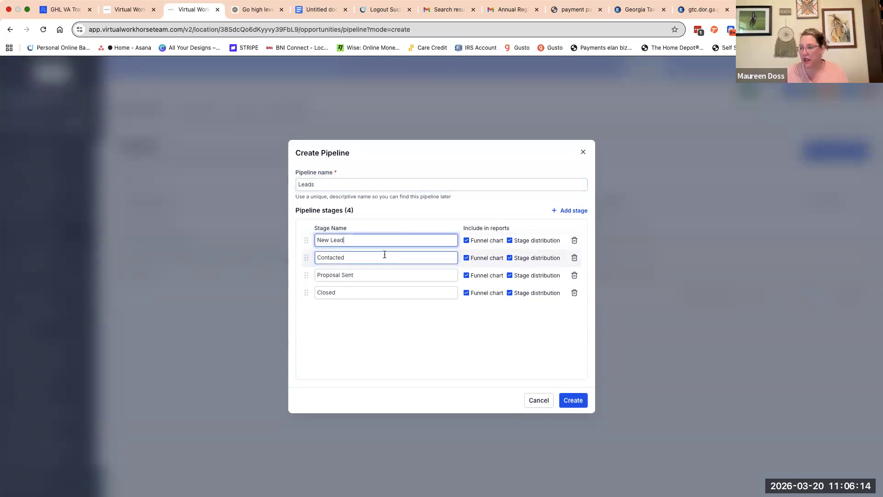
pyautogui.doubleClick(359, 255)
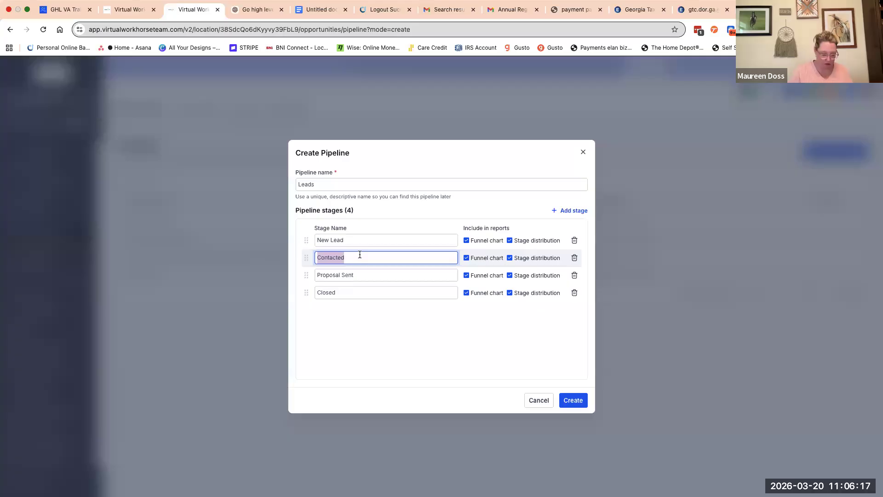
pyautogui.write('Call Scheduled')
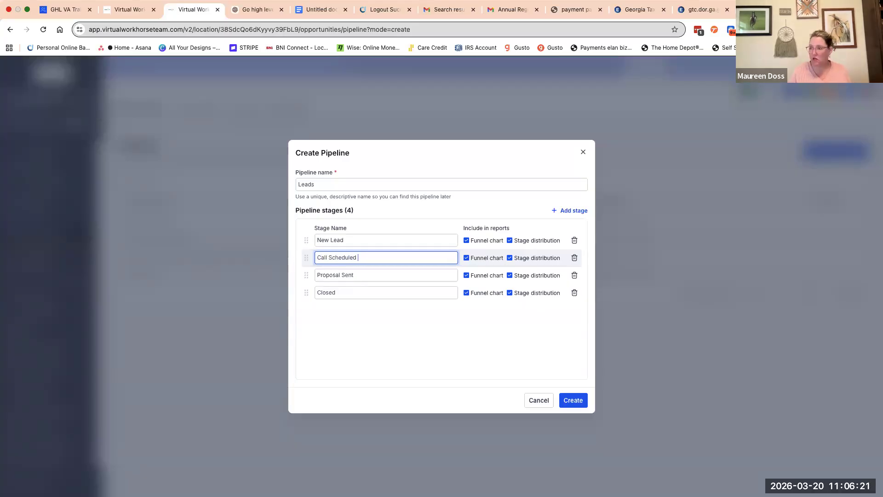
pyautogui.doubleClick(368, 276)
pyautogui.click(352, 276)
pyautogui.doubleClick(352, 277)
pyautogui.click(345, 274)
pyautogui.moveTo(364, 274); pyautogui.dragTo(304, 270)
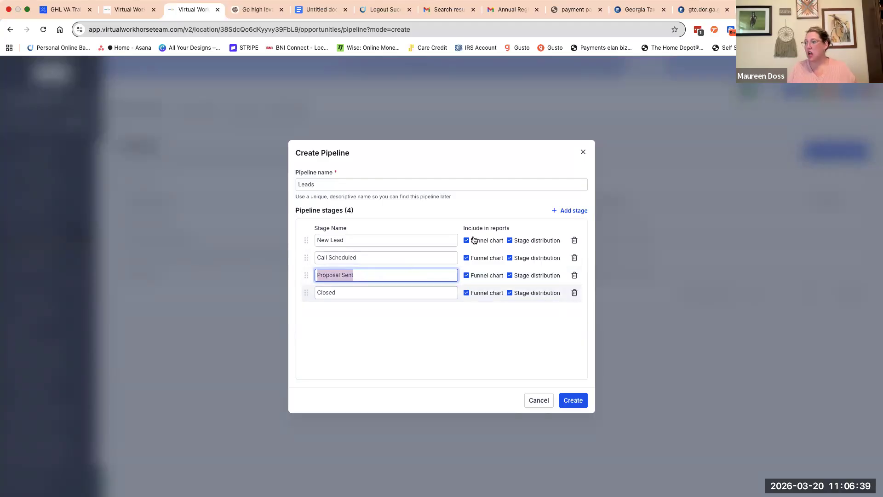
# Step: Add a blank stage to the Leads pipeline and place it between Proposal Sent and Closed
pyautogui.click(564, 211)
pyautogui.click(563, 211)
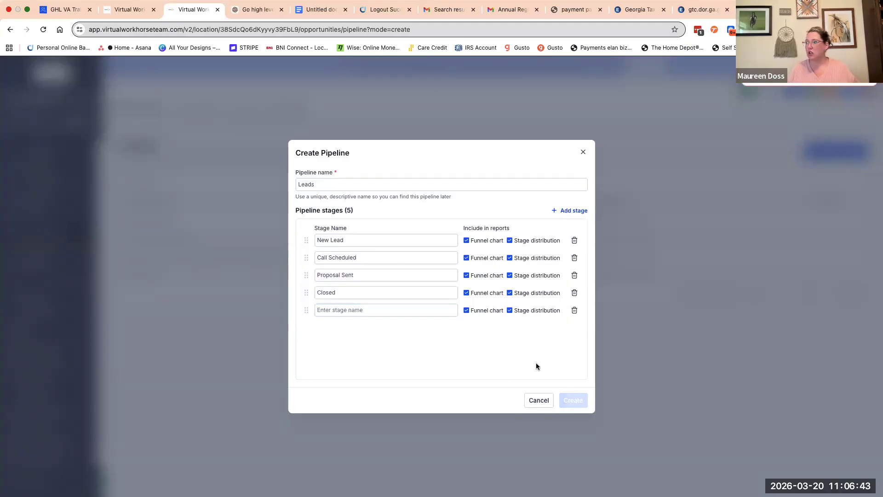
pyautogui.click(358, 311)
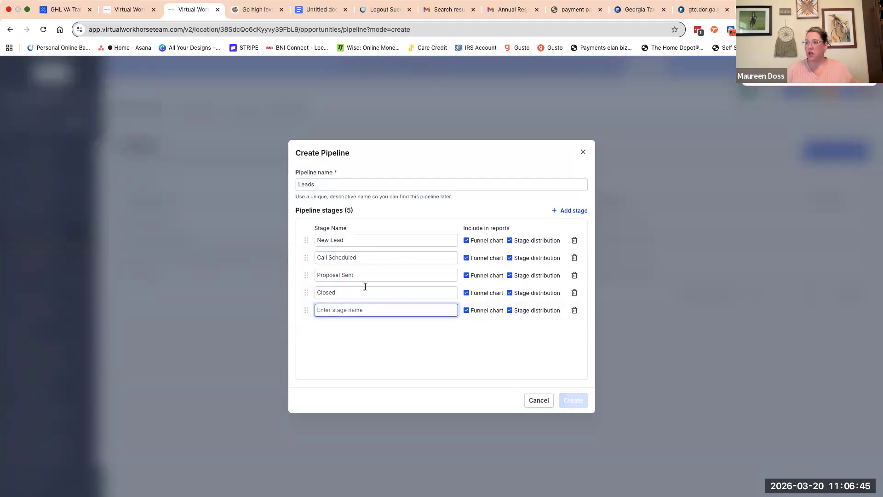
pyautogui.moveTo(309, 291); pyautogui.dragTo(388, 315)
pyautogui.click(345, 291)
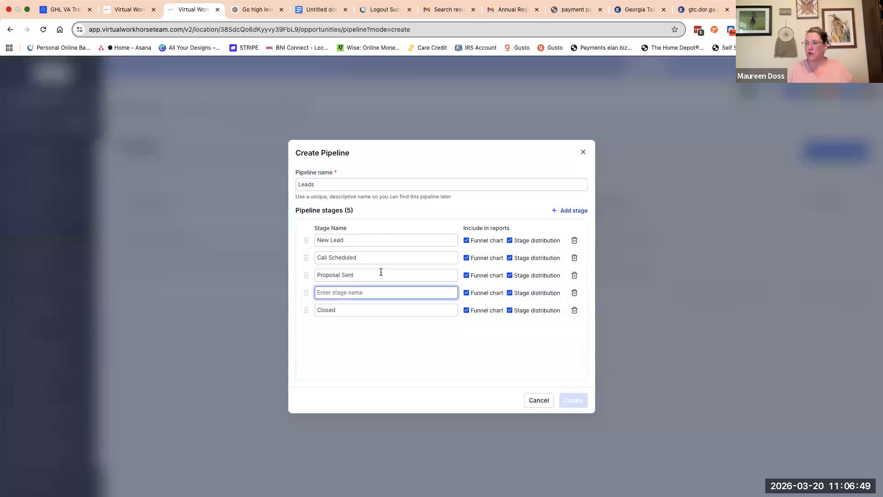
# Step: Name the blank stage below Proposal Sent "Proposal Accepted"
pyautogui.write('Propo')
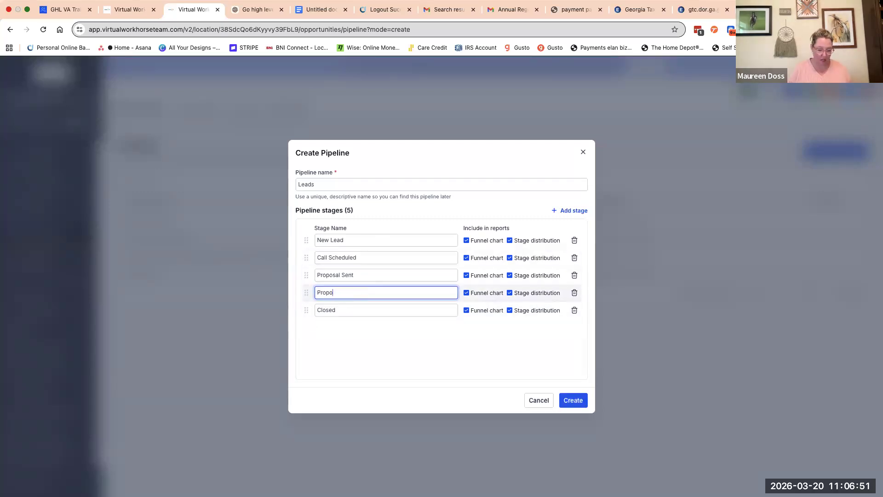
pyautogui.write('sal ')
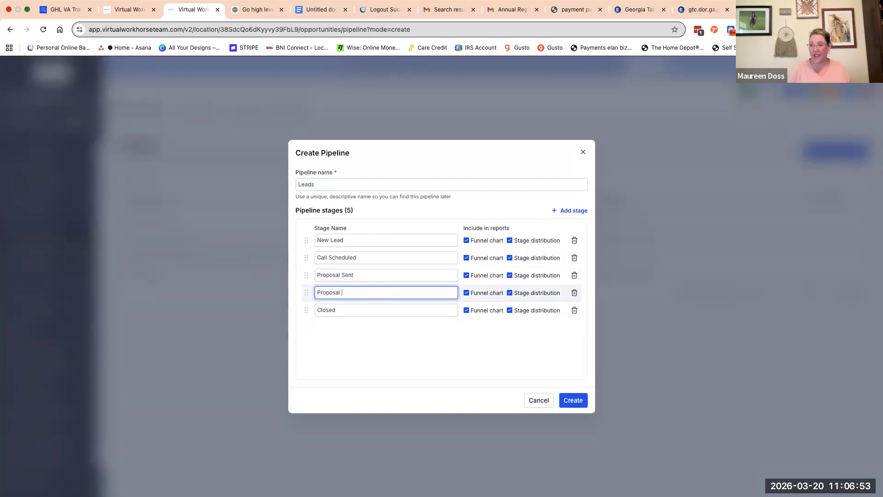
pyautogui.write('Accpted')
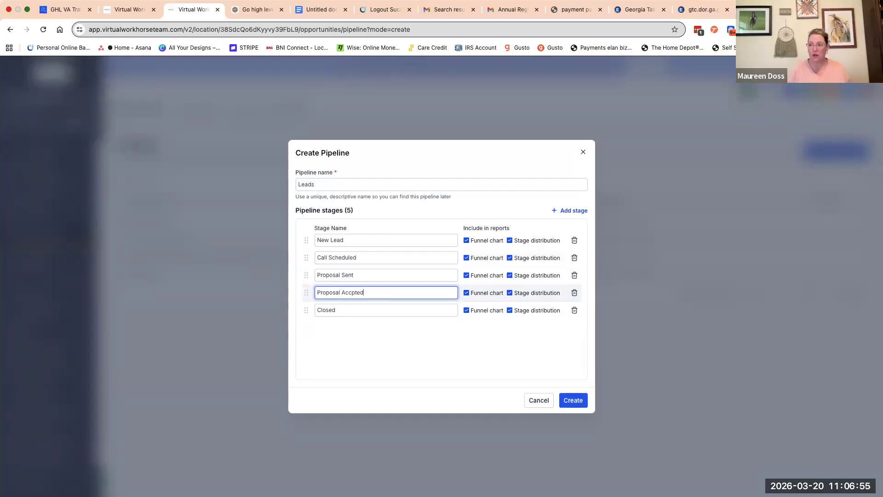
pyautogui.press('BackSpace')
pyautogui.press('BackSpace')
pyautogui.press('BackSpace')
pyautogui.press('BackSpace')
pyautogui.press('BackSpace')
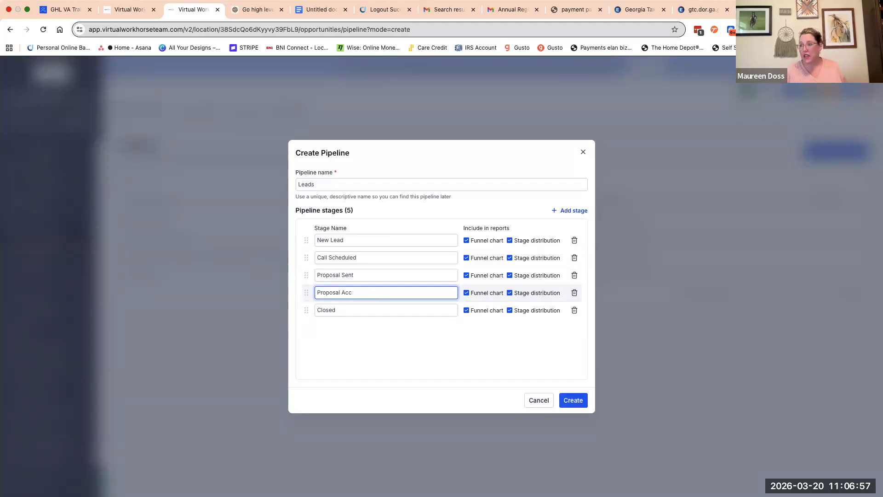
pyautogui.write('epted')
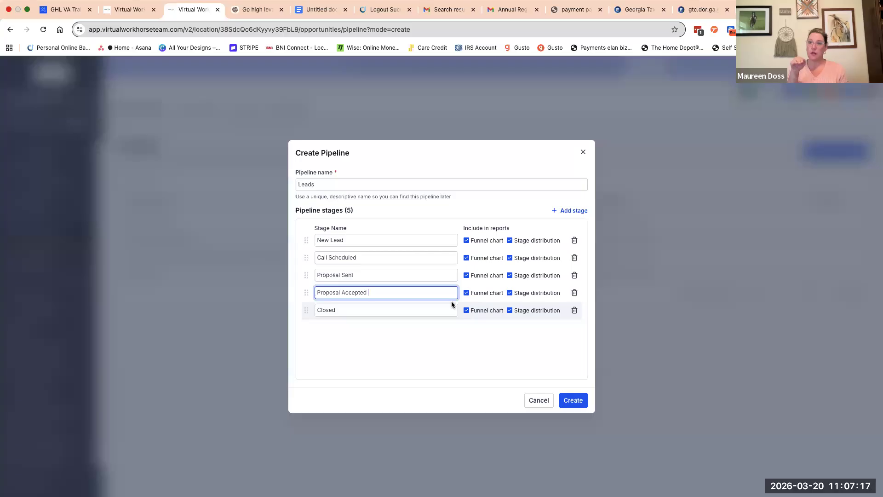
# Step: Rename the Closed stage to "Contract signed"
pyautogui.doubleClick(326, 310)
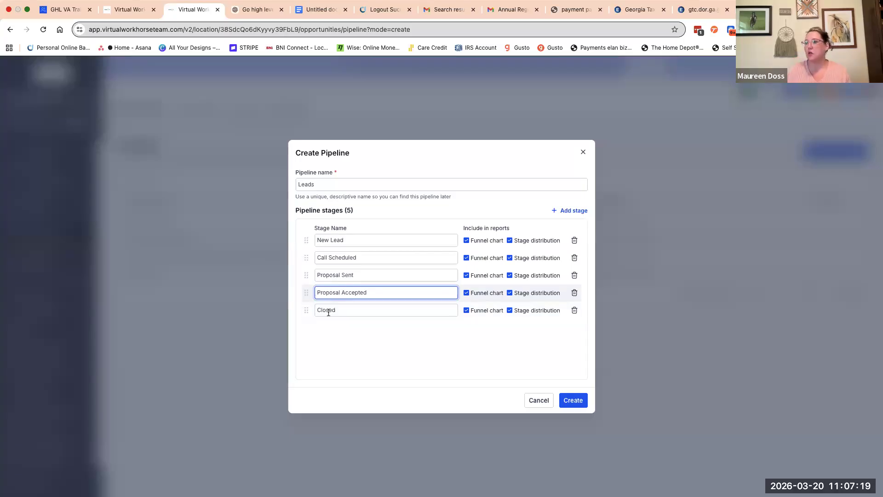
pyautogui.write('Contract')
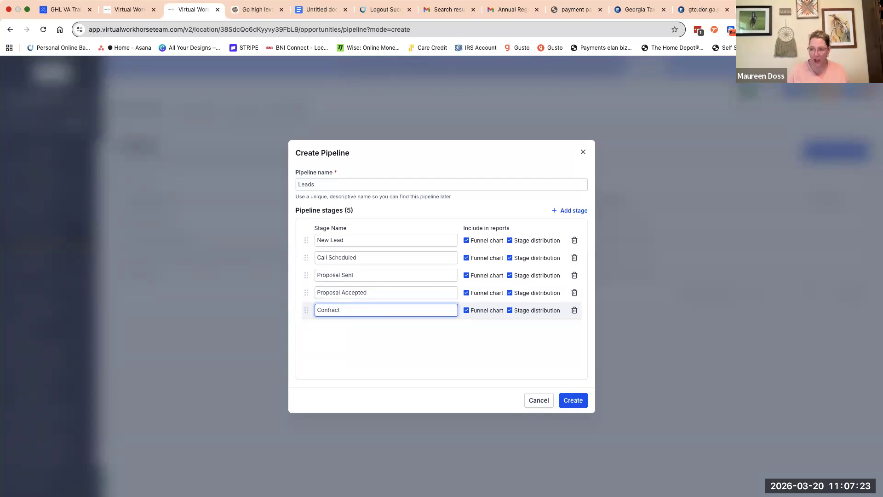
pyautogui.write(' aigned')
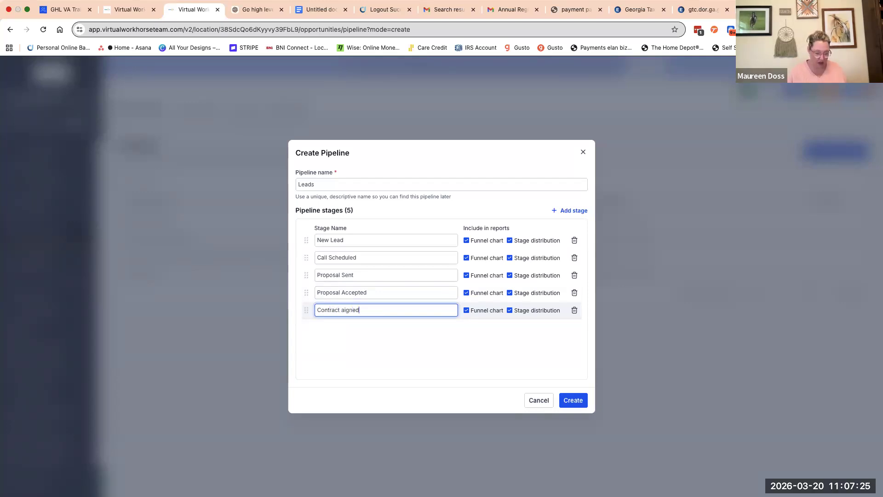
pyautogui.press('BackSpace')
pyautogui.press('BackSpace')
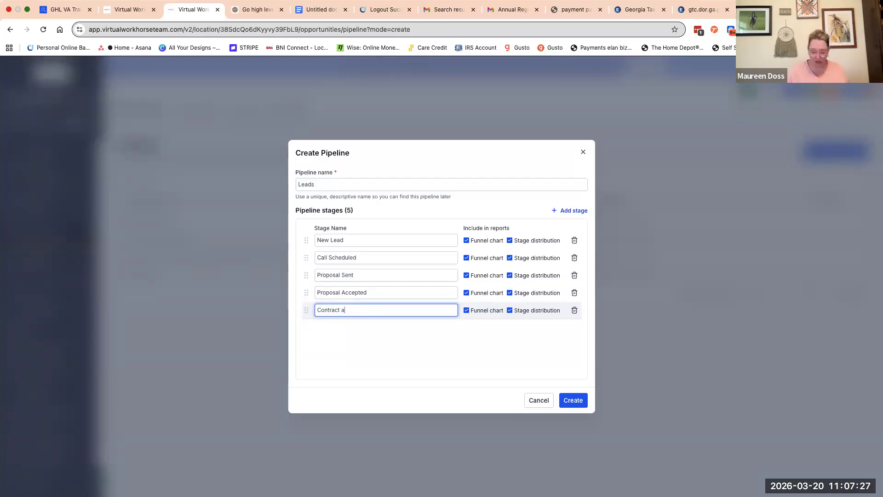
pyautogui.write('signed')
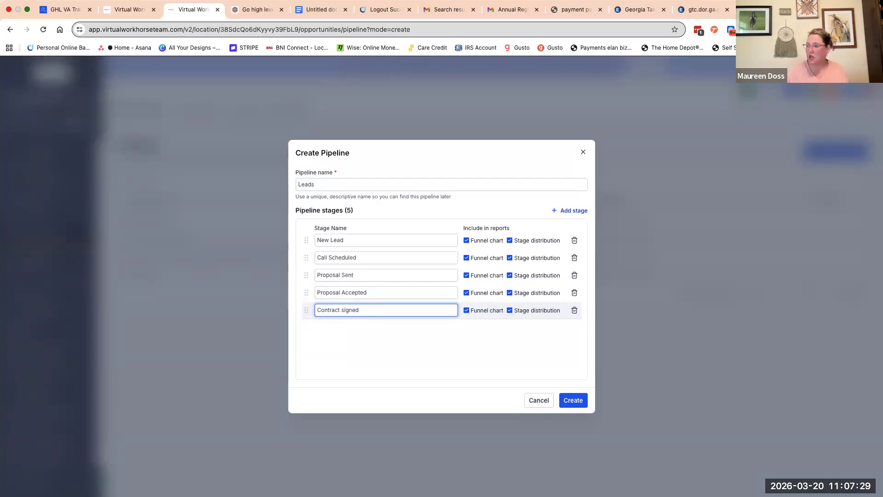
pyautogui.click(354, 328)
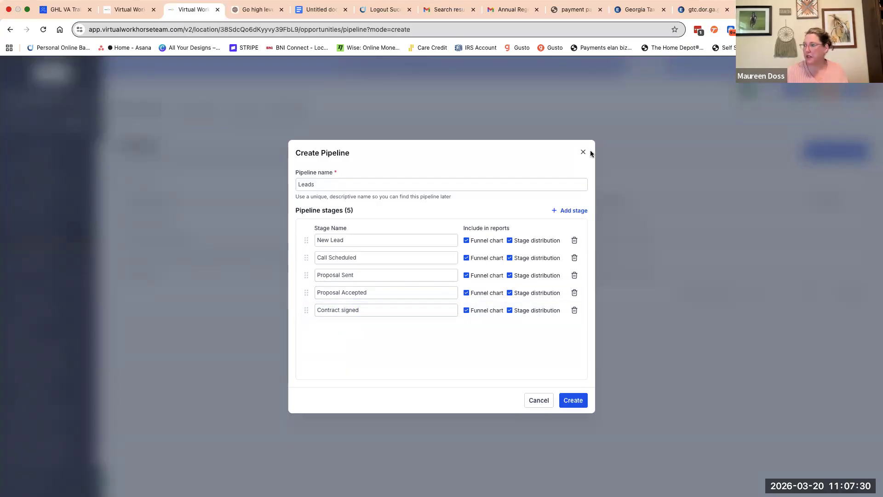
# Step: Add two stages after Contract signed, named "Onboarding" and "Kick off call scheduled"
pyautogui.click(563, 212)
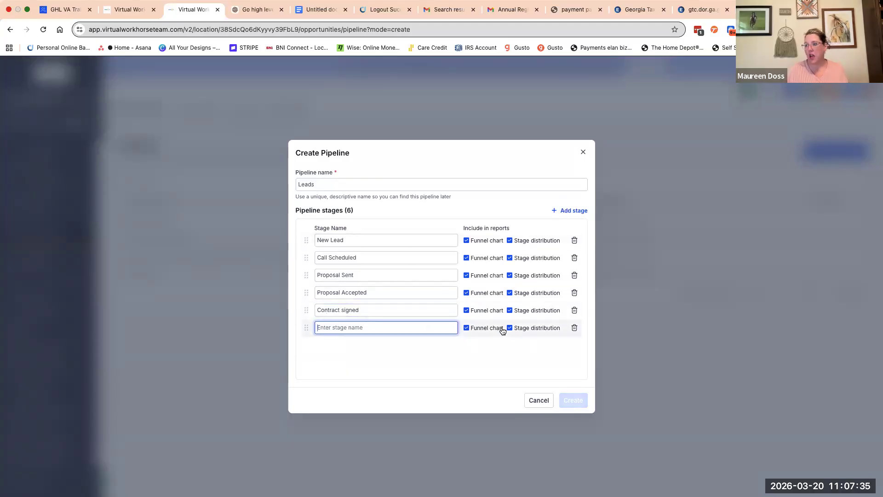
pyautogui.write('Onboarding')
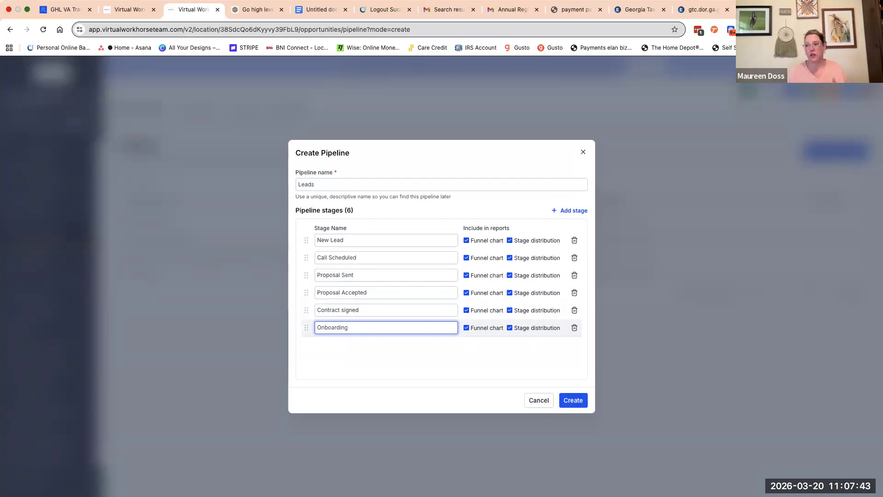
pyautogui.click(565, 210)
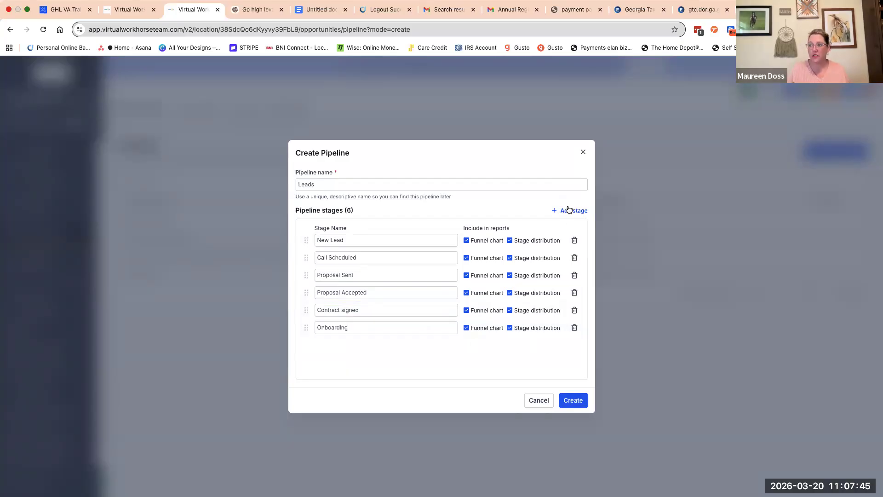
pyautogui.click(366, 343)
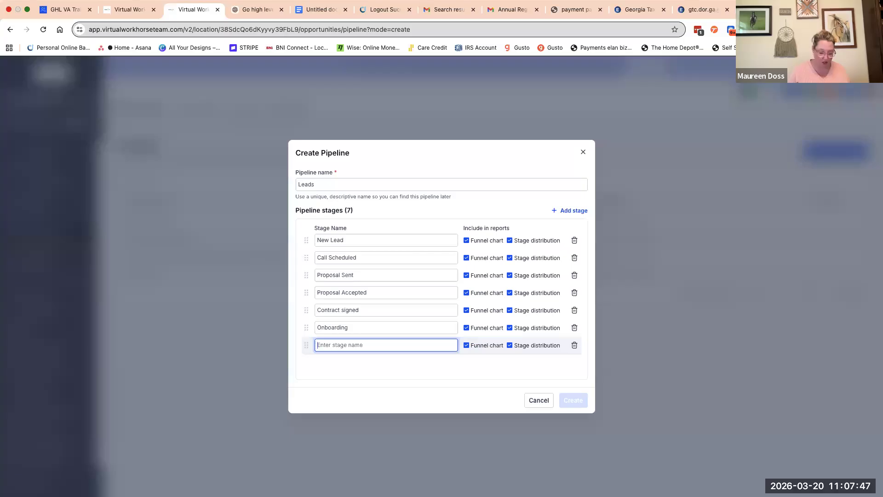
pyautogui.write('Kick off call scheduled')
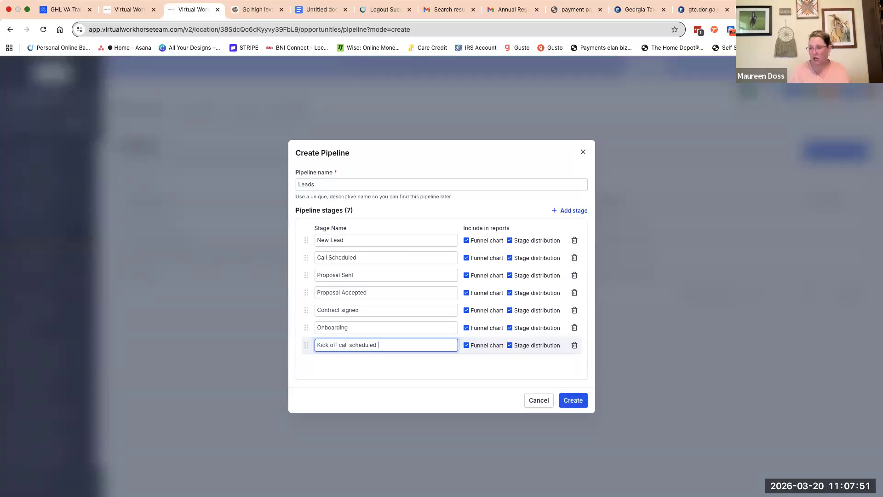
pyautogui.click(388, 374)
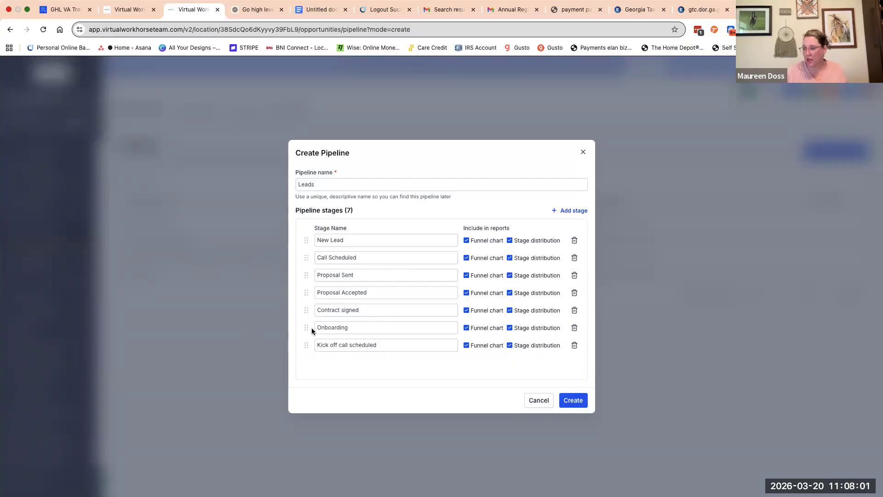
# Step: Add a stage named "Won or onboarding complete" at the end of the stage list
pyautogui.click(566, 213)
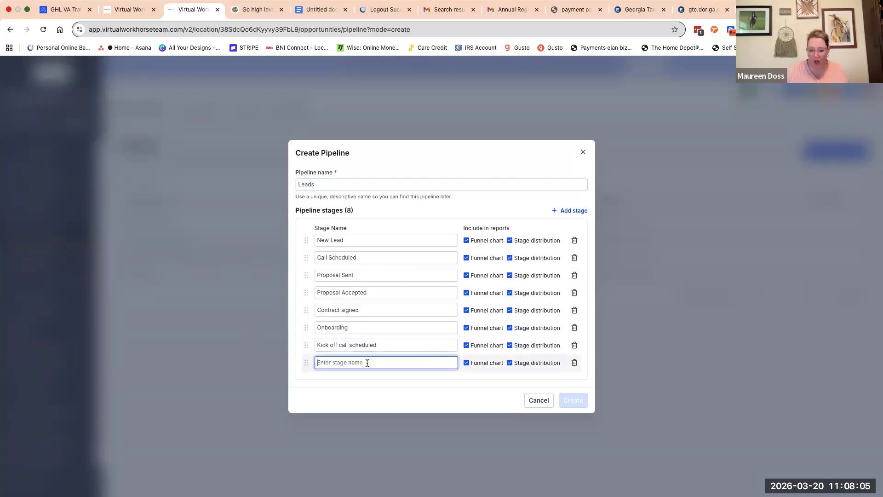
pyautogui.write('Won')
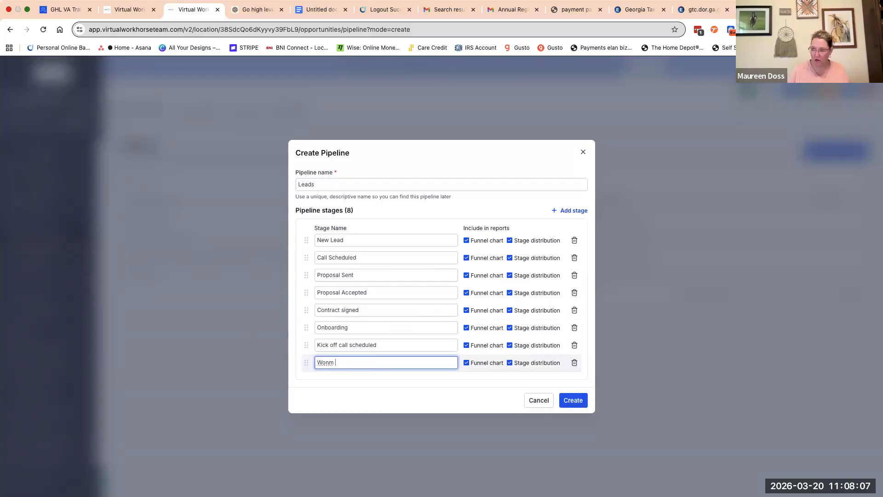
pyautogui.press('BackSpace')
pyautogui.write('n or onboarding complete')
pyautogui.click(374, 387)
# Step: Add an "Invoice paid" stage and move it between Contract signed and Onboarding
pyautogui.click(570, 211)
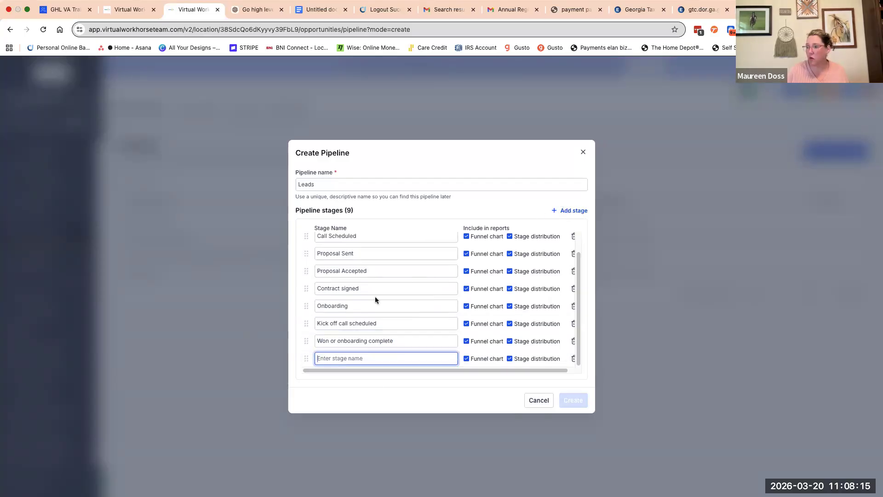
pyautogui.write('In')
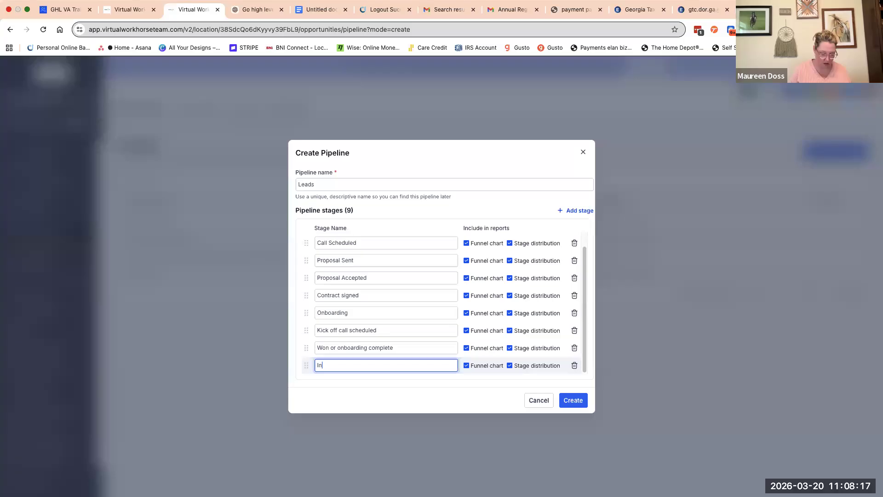
pyautogui.write('voice paid')
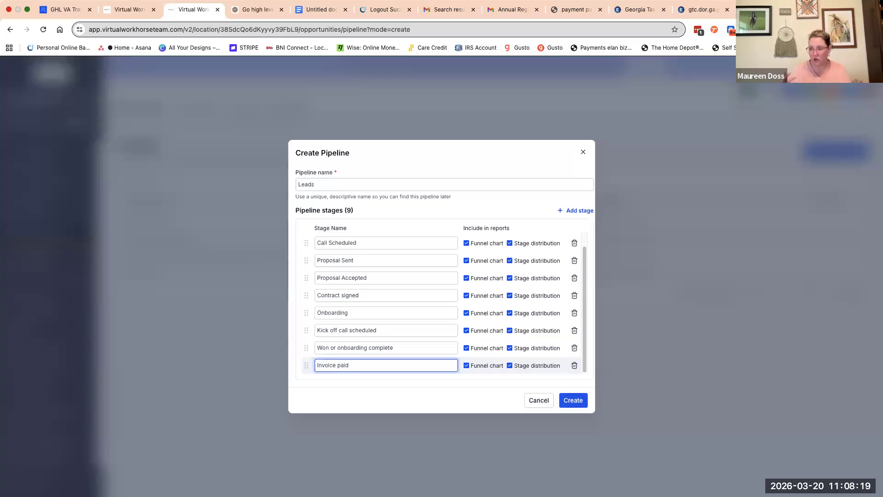
pyautogui.click(342, 390)
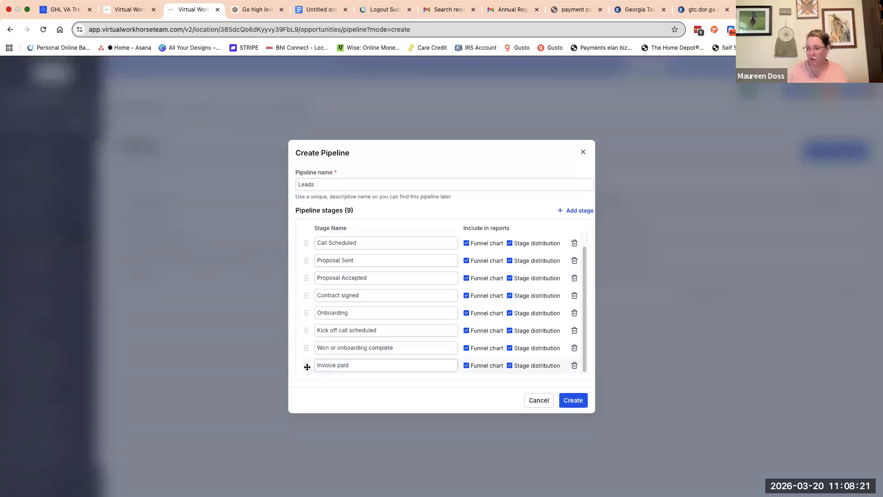
pyautogui.moveTo(306, 344); pyautogui.dragTo(304, 309)
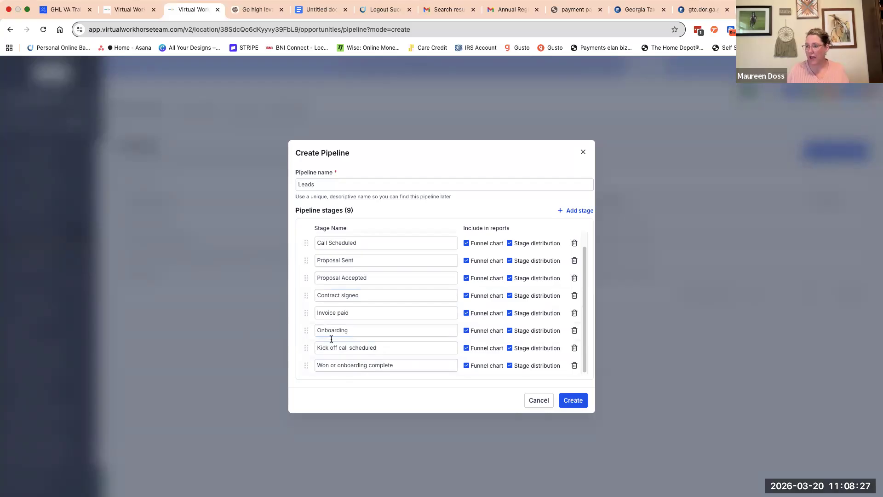
# Step: Add a stage named "Nurture" at the end of the Leads pipeline's stage list
pyautogui.click(570, 211)
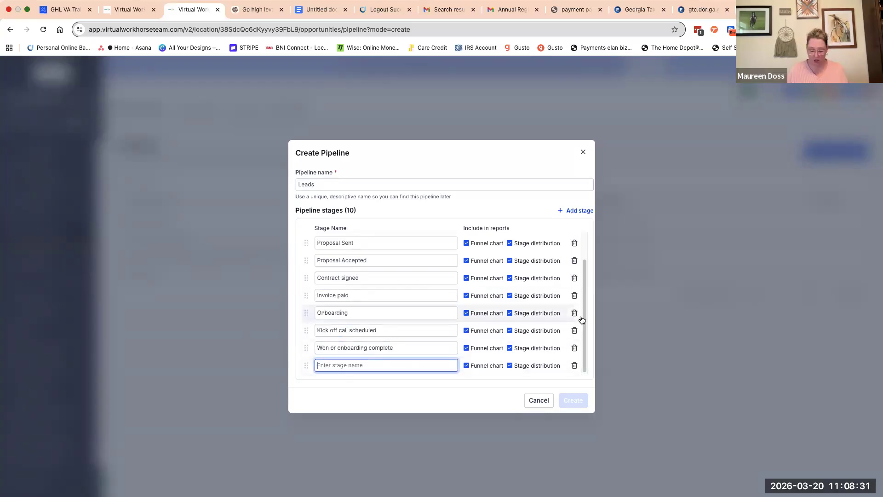
pyautogui.write('Nurtur')
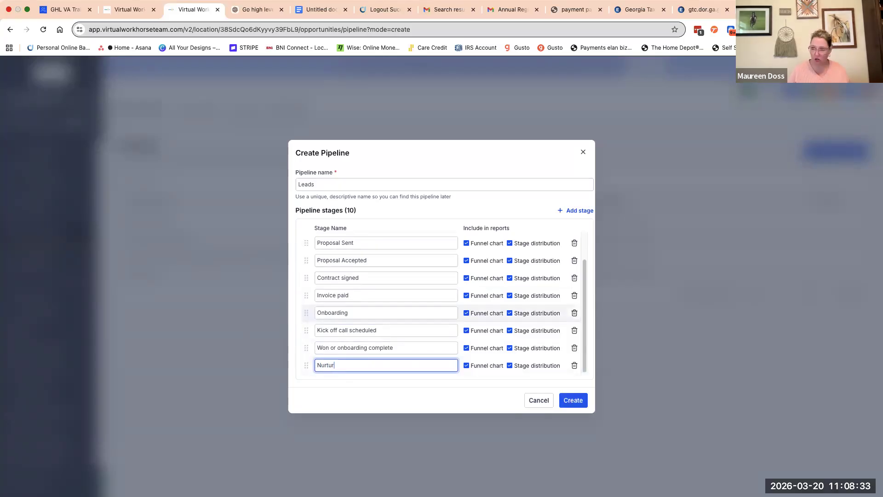
pyautogui.write('e n')
pyautogui.press('BackSpace')
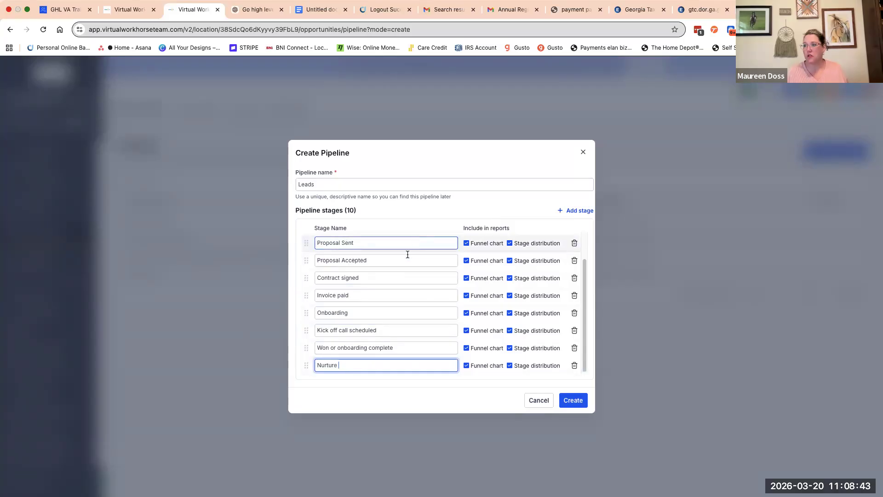
# Step: Review the full stage list from New Lead to Nurture and create the Leads pipeline
pyautogui.scroll(2, 408, 252)
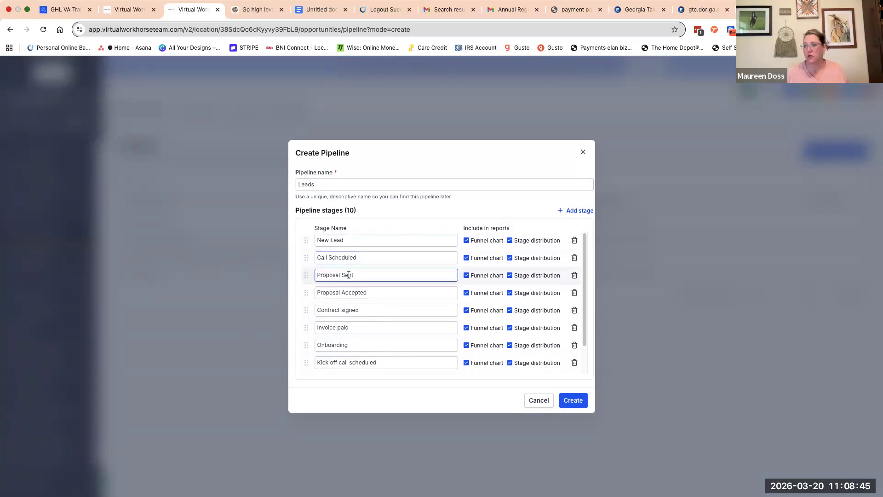
pyautogui.scroll(-2, 351, 276)
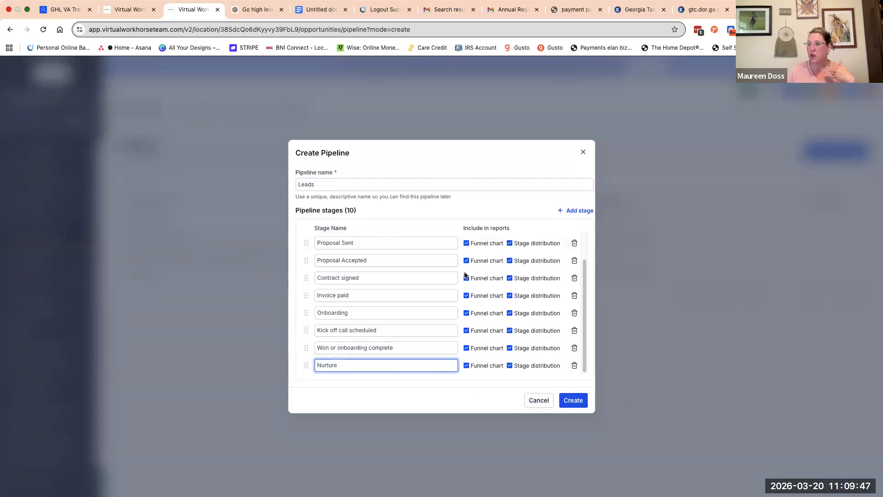
pyautogui.scroll(3, 418, 308)
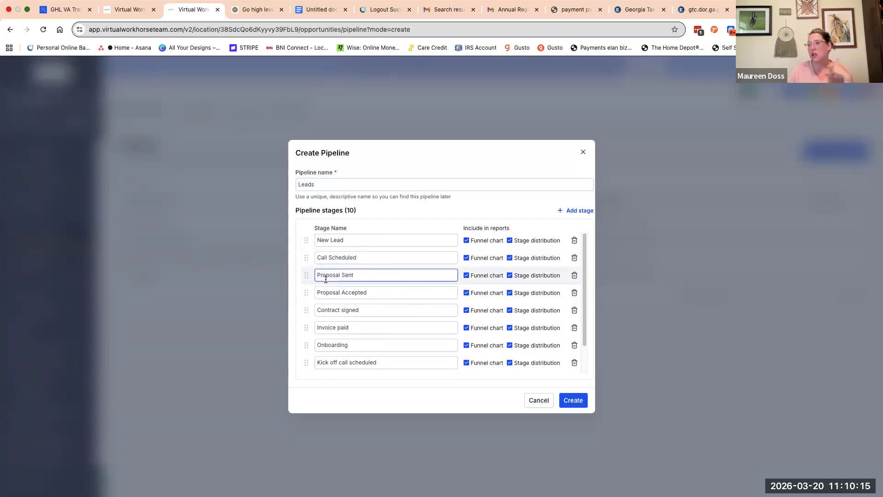
pyautogui.click(573, 401)
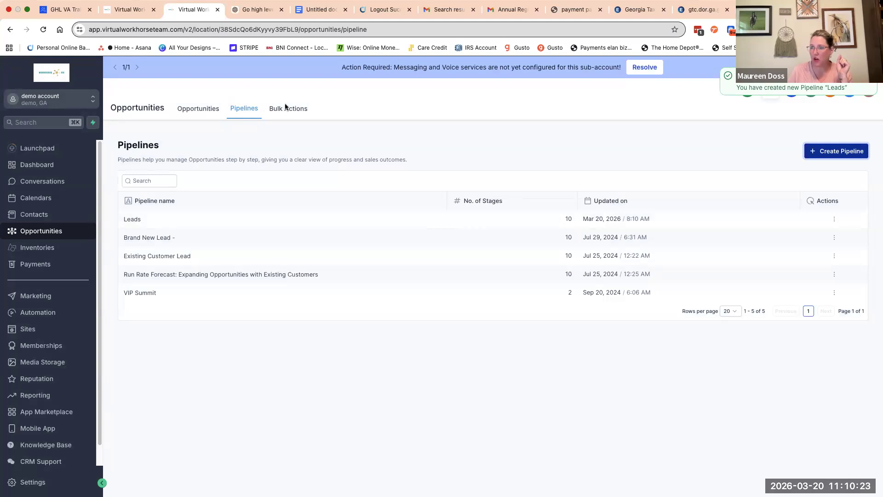
# Step: Show the Leads pipeline on the opportunities board
pyautogui.click(205, 110)
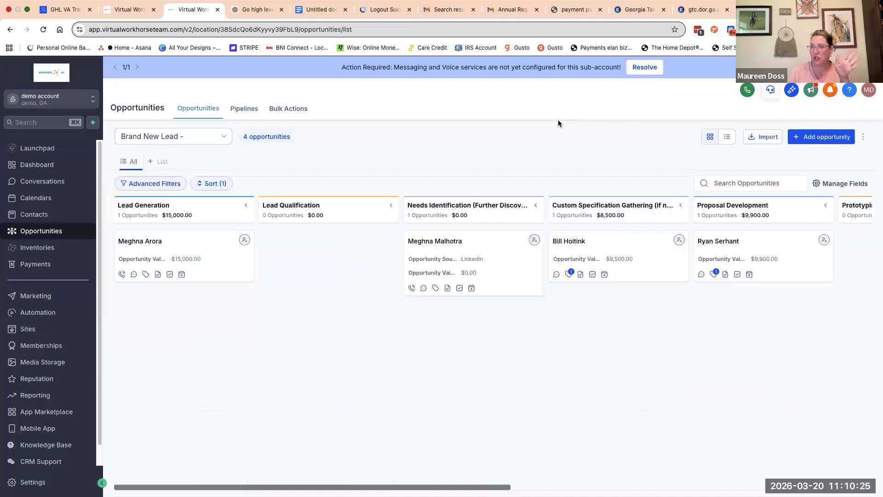
pyautogui.click(157, 136)
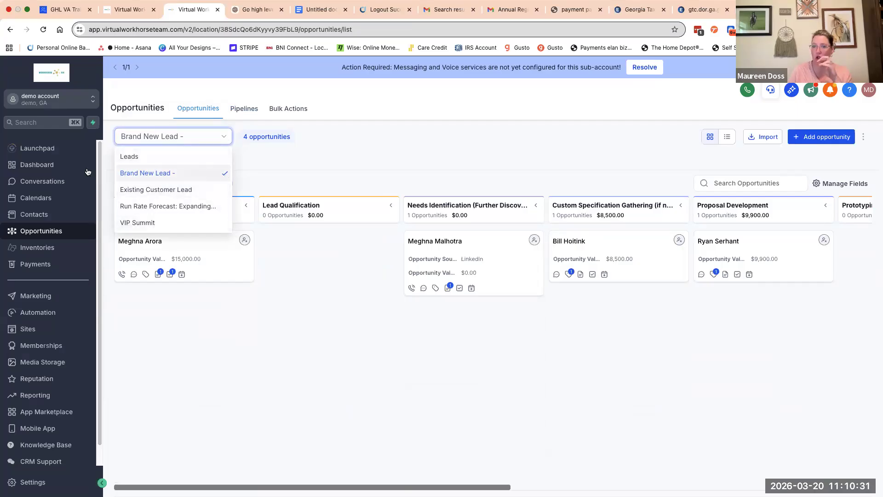
pyautogui.click(164, 159)
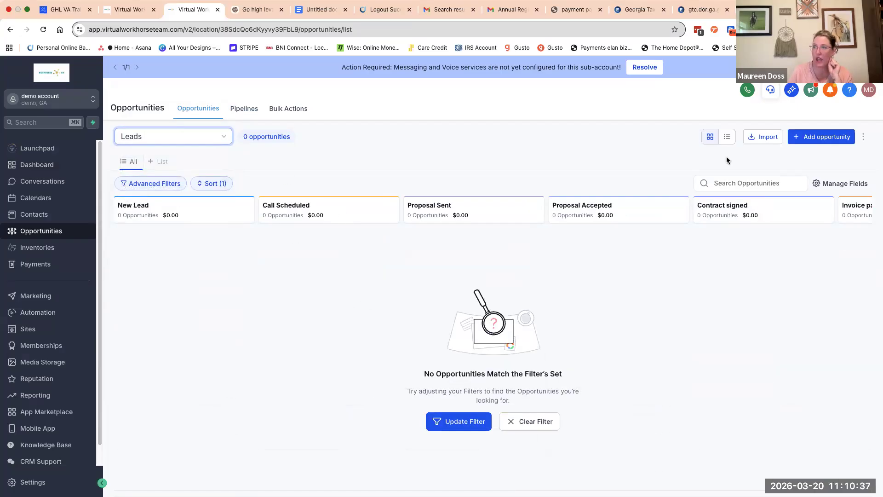
# Step: Check the Lesson-1 Pipeline Setup text in the course editor and return to the Leads opportunities board
pyautogui.click(135, 10)
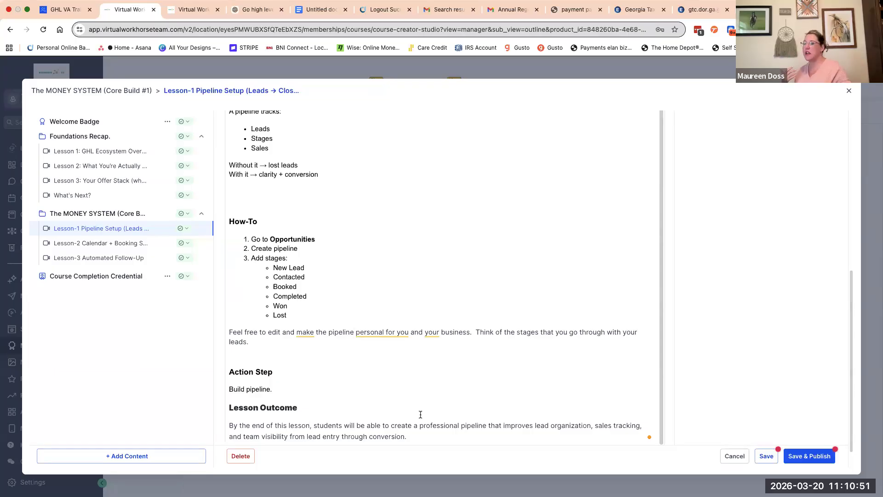
pyautogui.click(200, 13)
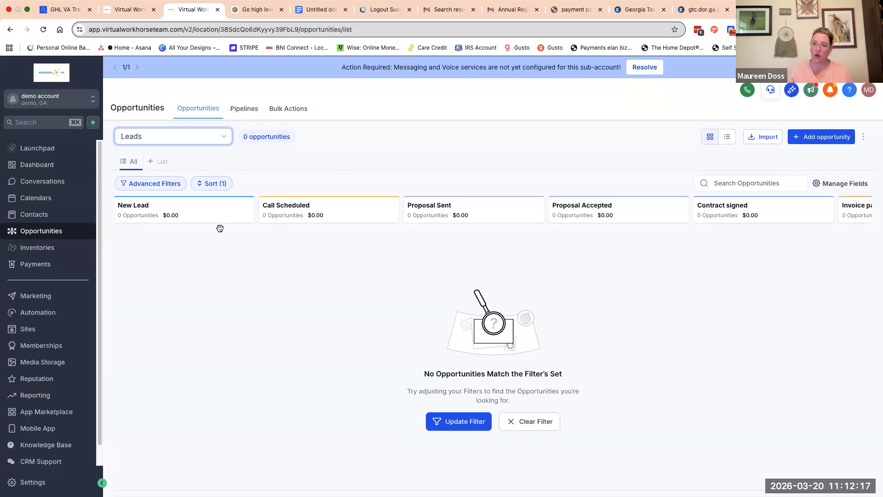
# Step: View the VIP Summit pipeline's opportunities board and return to the list of pipelines
pyautogui.click(222, 141)
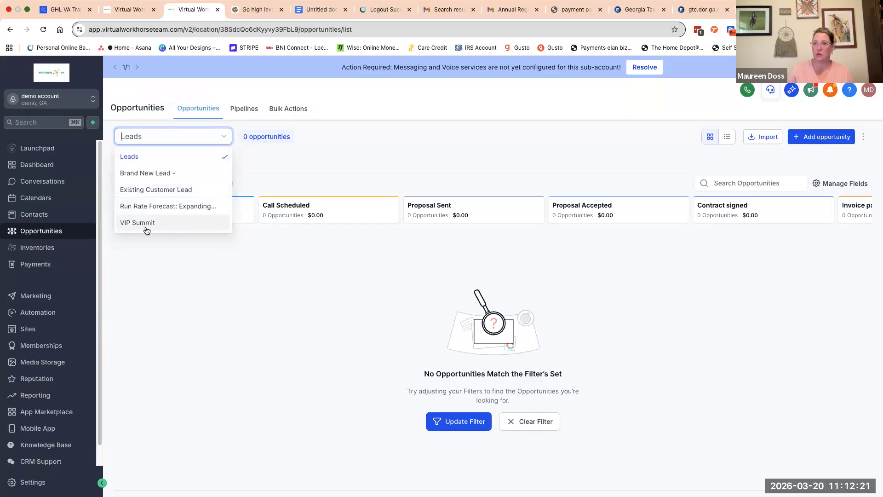
pyautogui.click(186, 227)
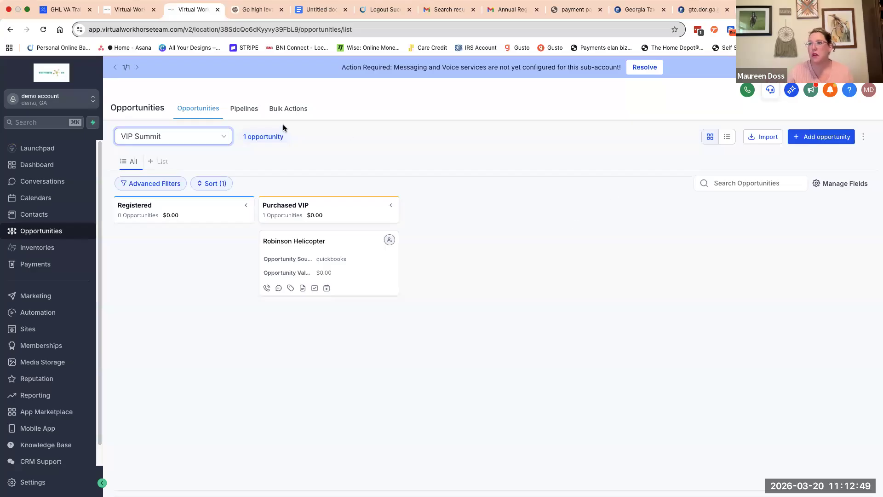
pyautogui.click(257, 109)
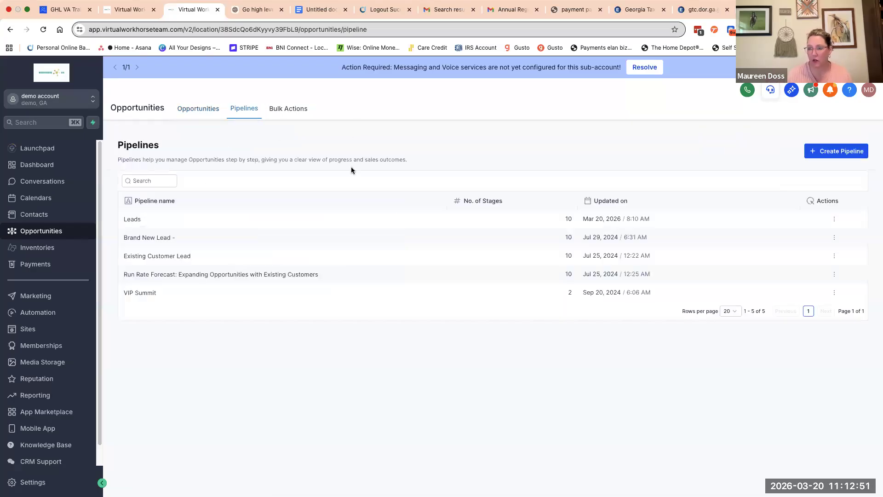